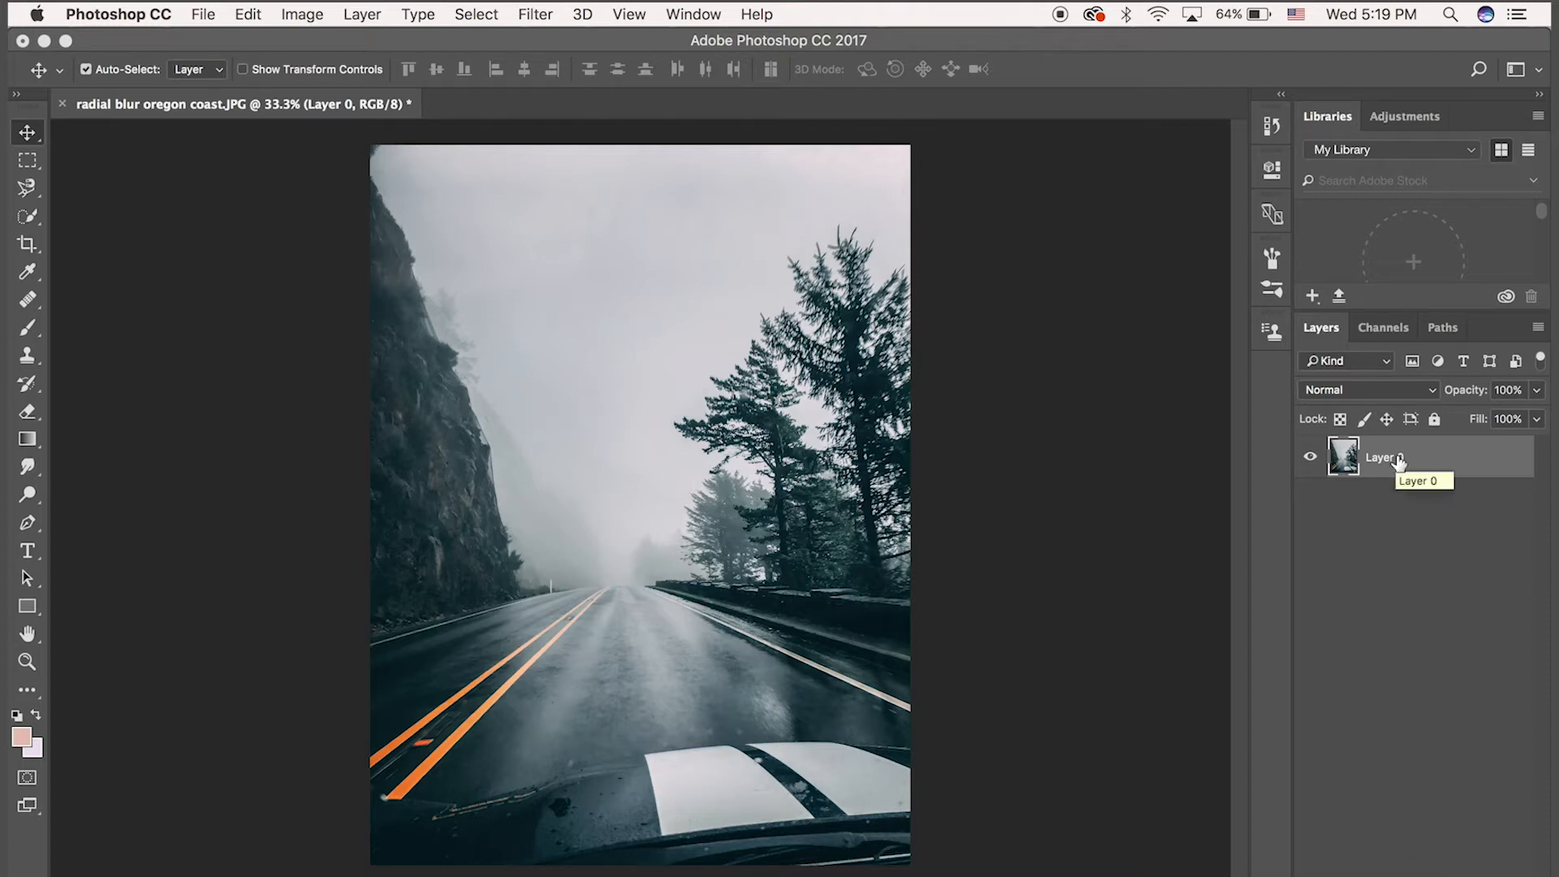
Duplicate Layer 0 and convert the copy to a Smart Object.
{"action": "key", "text": "super"}
{"action": "key", "text": "super+j"}
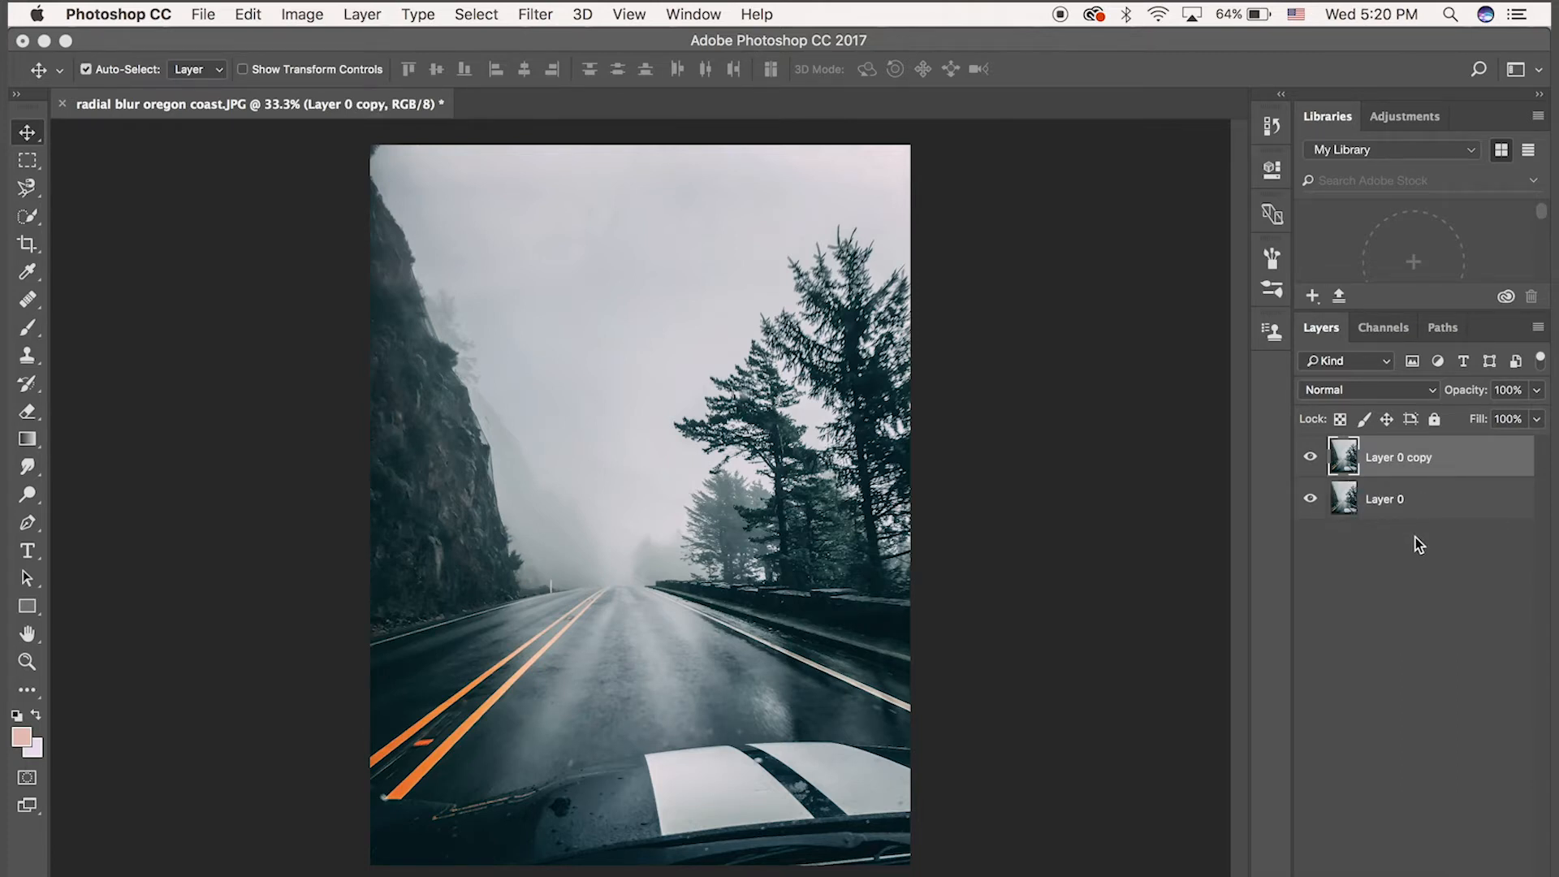
{"action": "right_click", "coordinate": [1427, 461]}
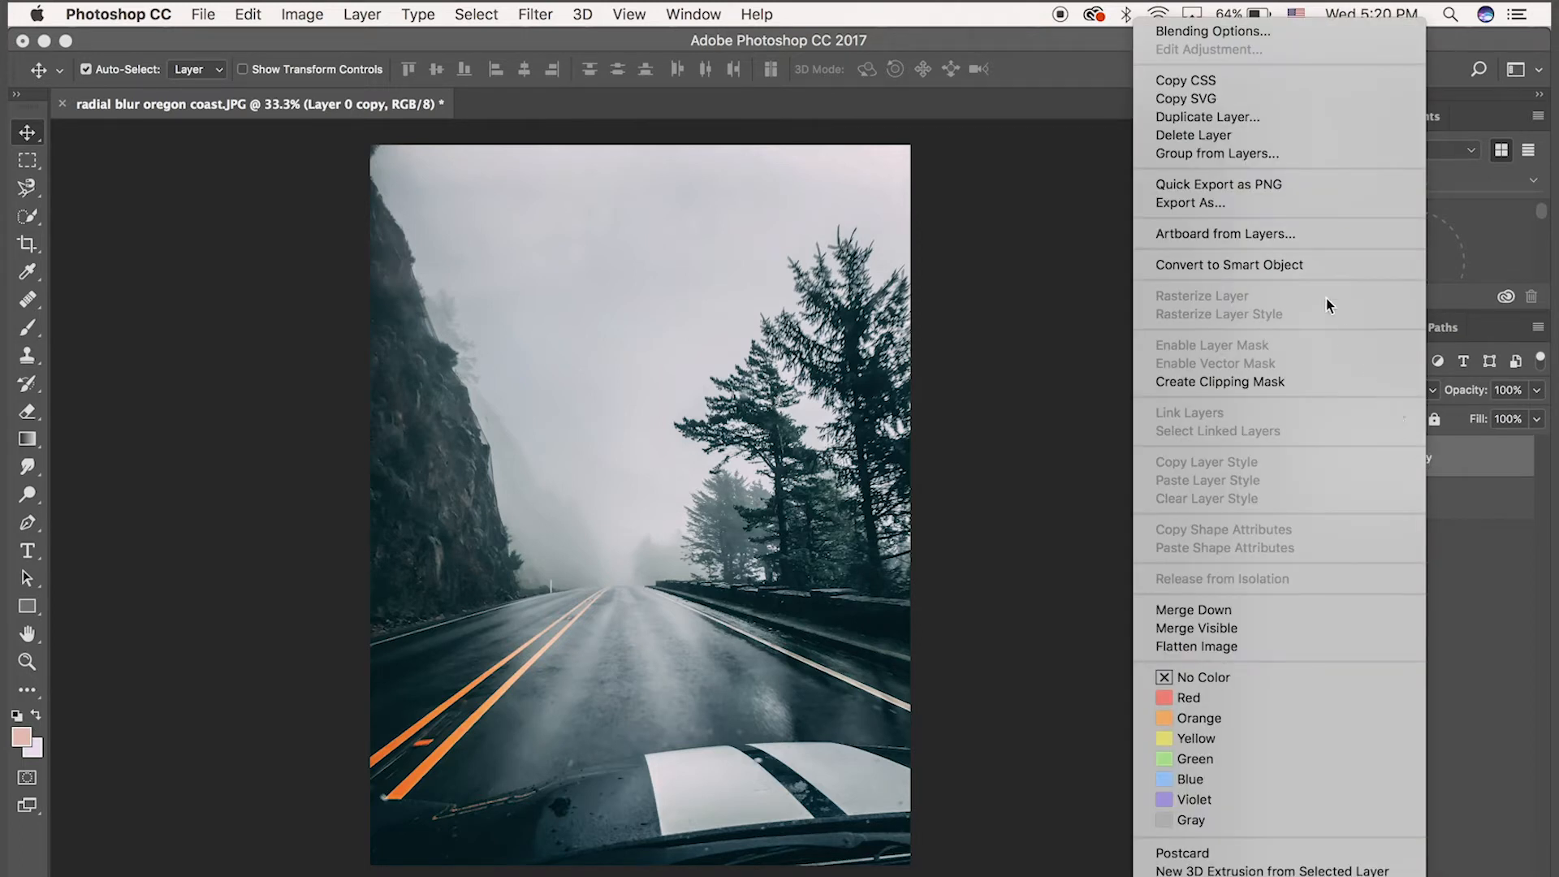
{"action": "left_click", "coordinate": [1281, 266]}
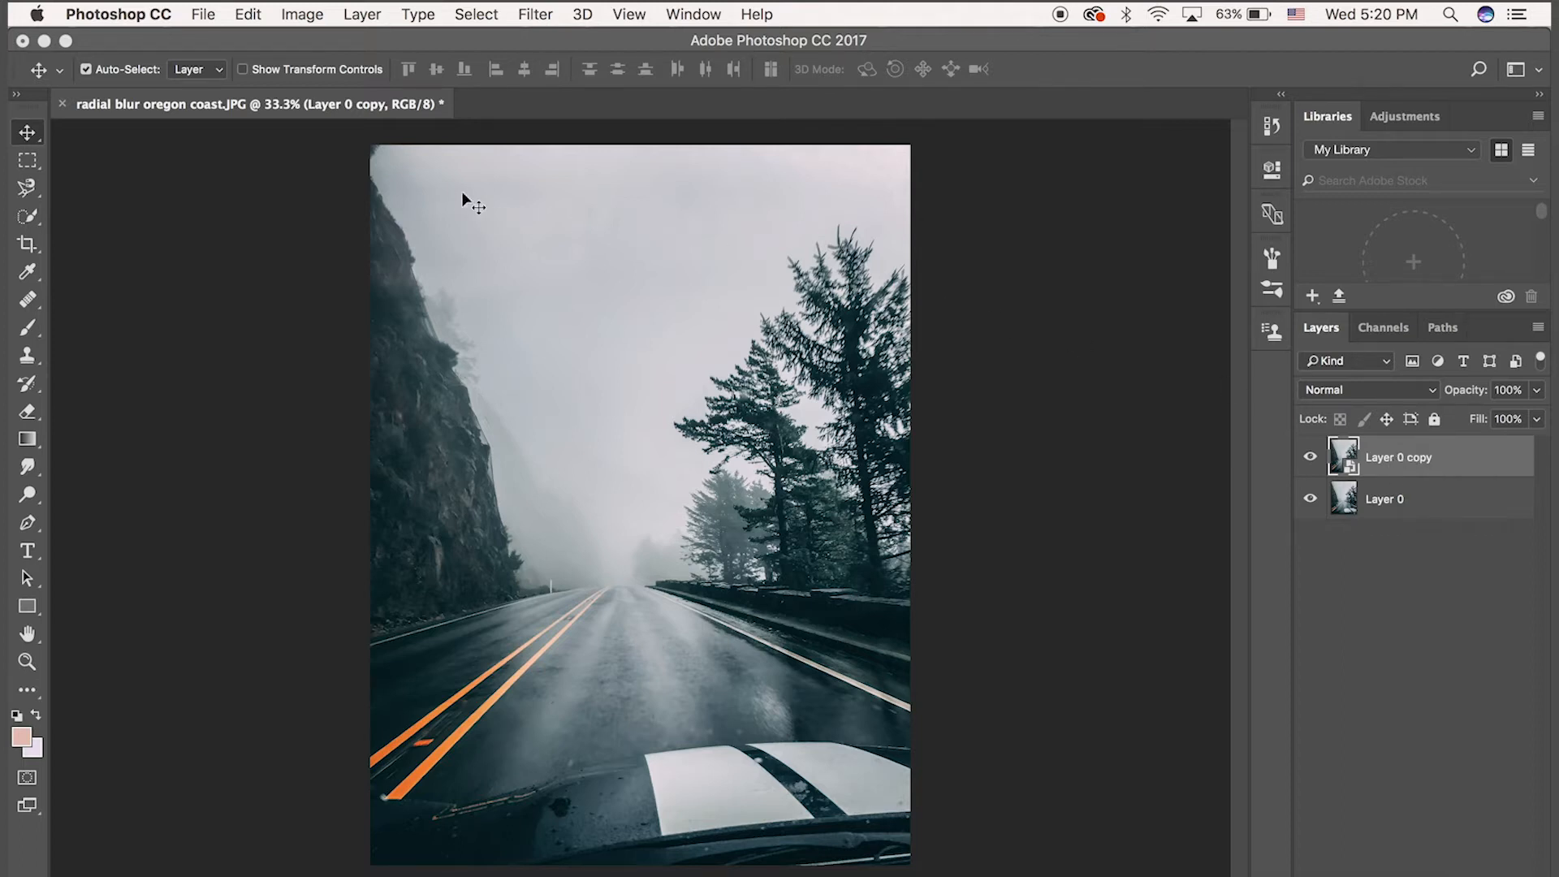
Apply a Radial Blur to the layer copy with amount 38, Zoom method and Best quality, moving the blur center slightly below the middle.
{"action": "left_click", "coordinate": [534, 15]}
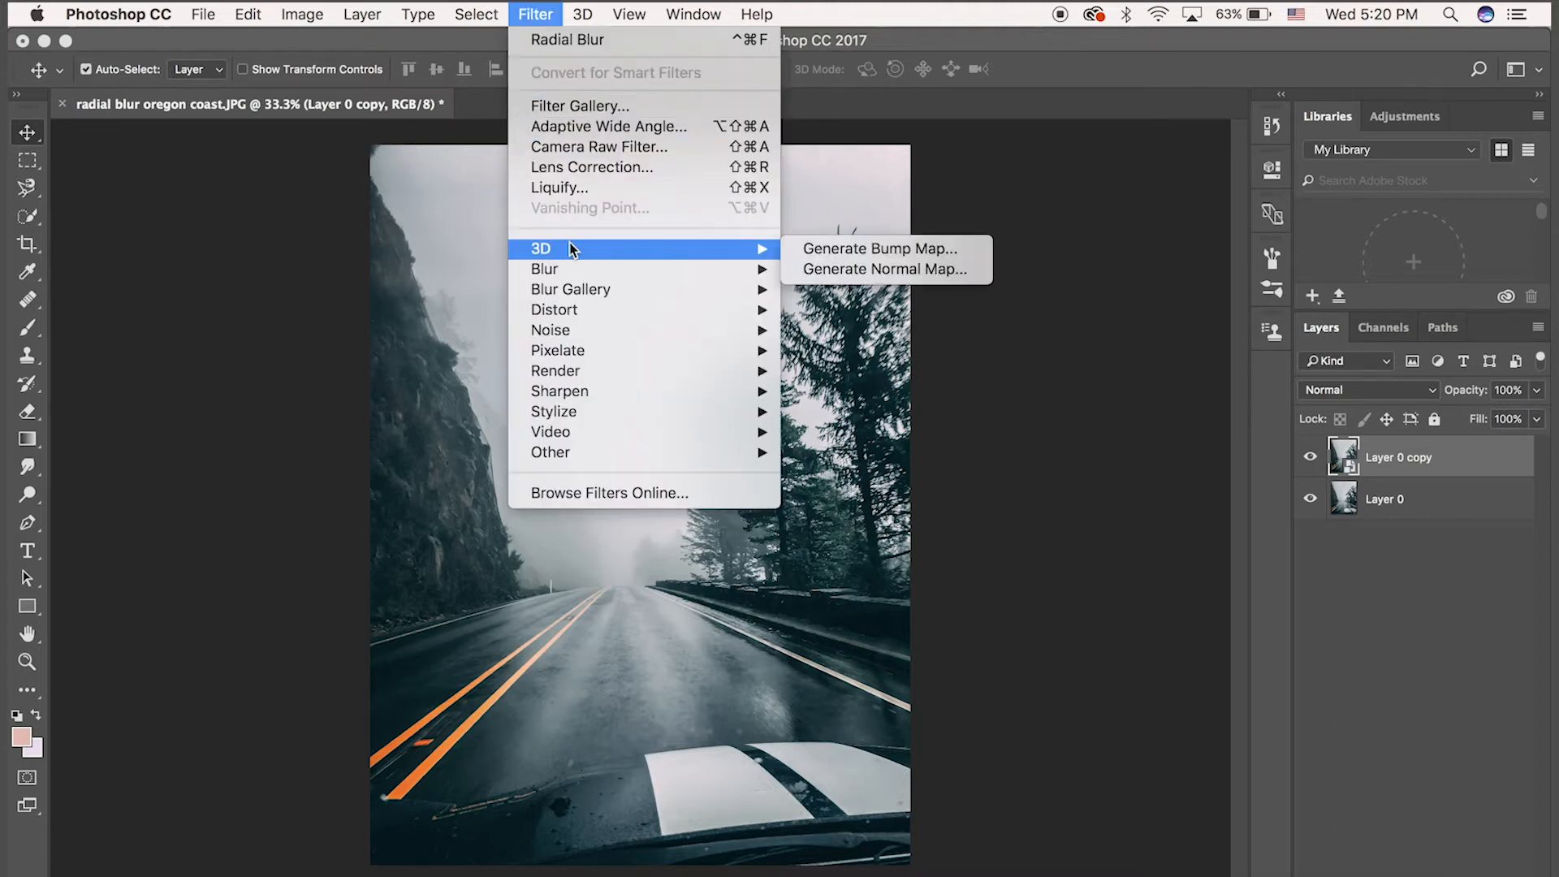
{"action": "mouse_move", "coordinate": [597, 268]}
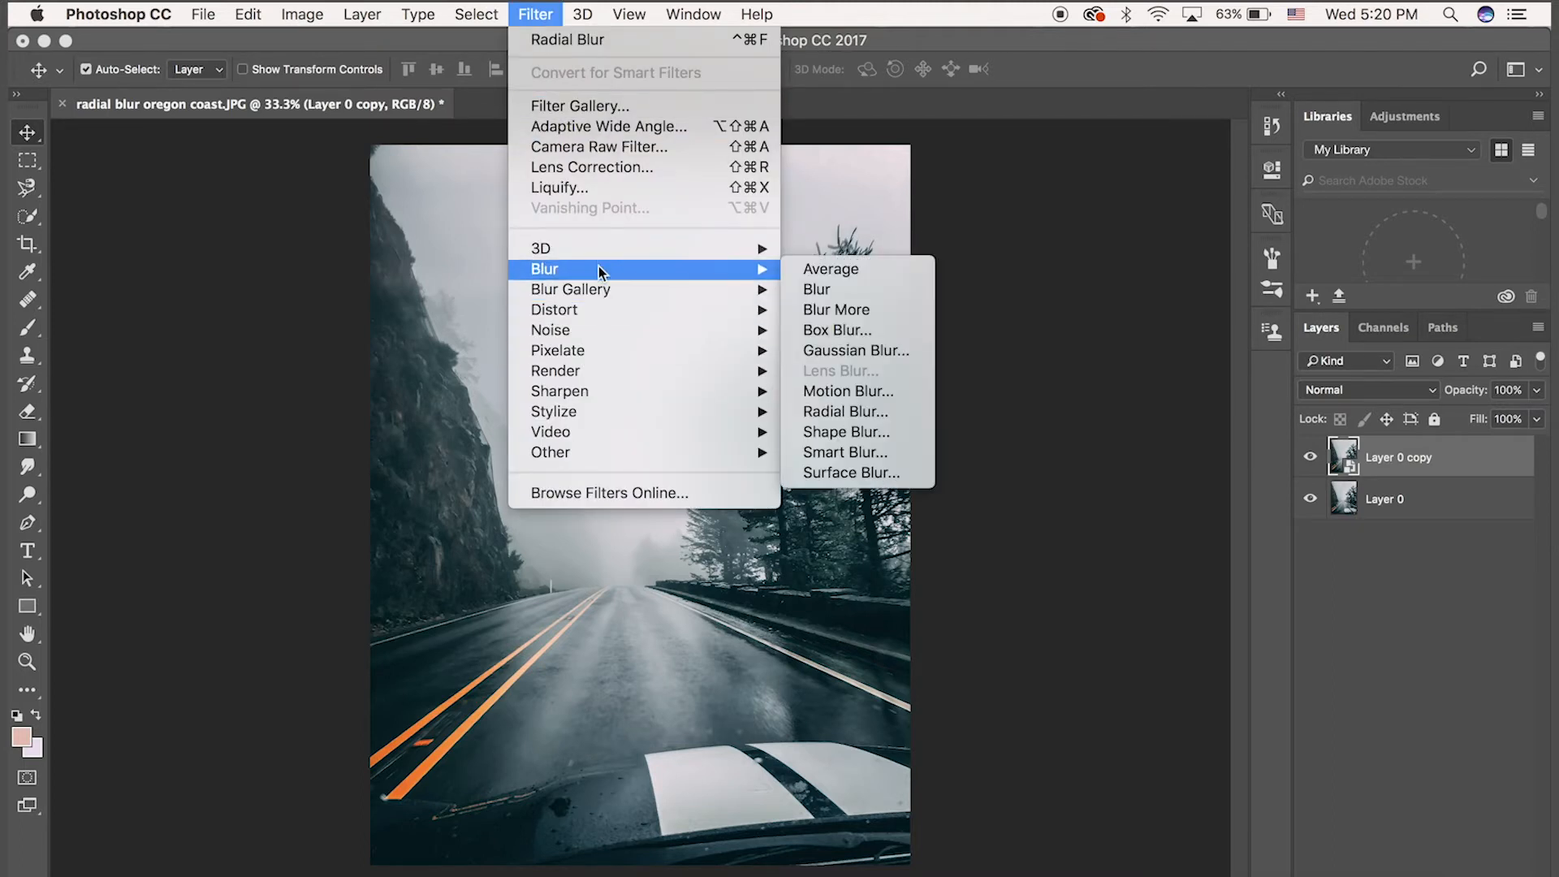
{"action": "left_click", "coordinate": [851, 414]}
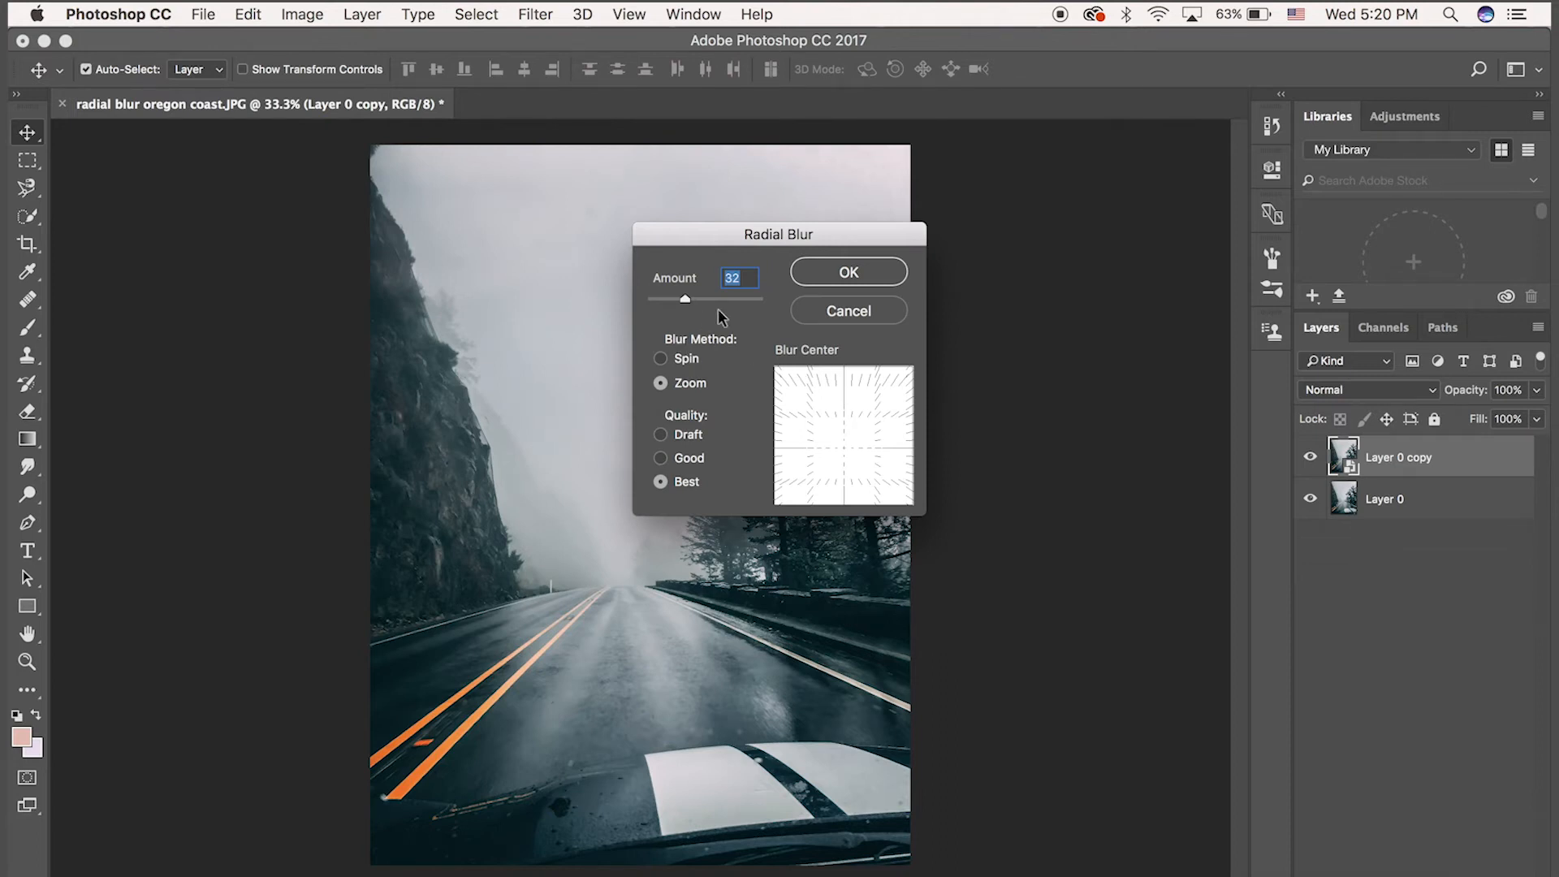
{"action": "left_click_drag", "start_coordinate": [684, 297], "coordinate": [684, 297]}
{"action": "left_click", "coordinate": [661, 384]}
{"action": "mouse_move", "coordinate": [721, 296]}
{"action": "left_mouse_down"}
{"action": "mouse_move", "coordinate": [672, 299]}
{"action": "mouse_move", "coordinate": [721, 299]}
{"action": "mouse_move", "coordinate": [684, 302]}
{"action": "left_mouse_up"}
{"action": "left_click_drag", "start_coordinate": [685, 302], "coordinate": [689, 300]}
{"action": "left_click_drag", "start_coordinate": [842, 446], "coordinate": [844, 451]}
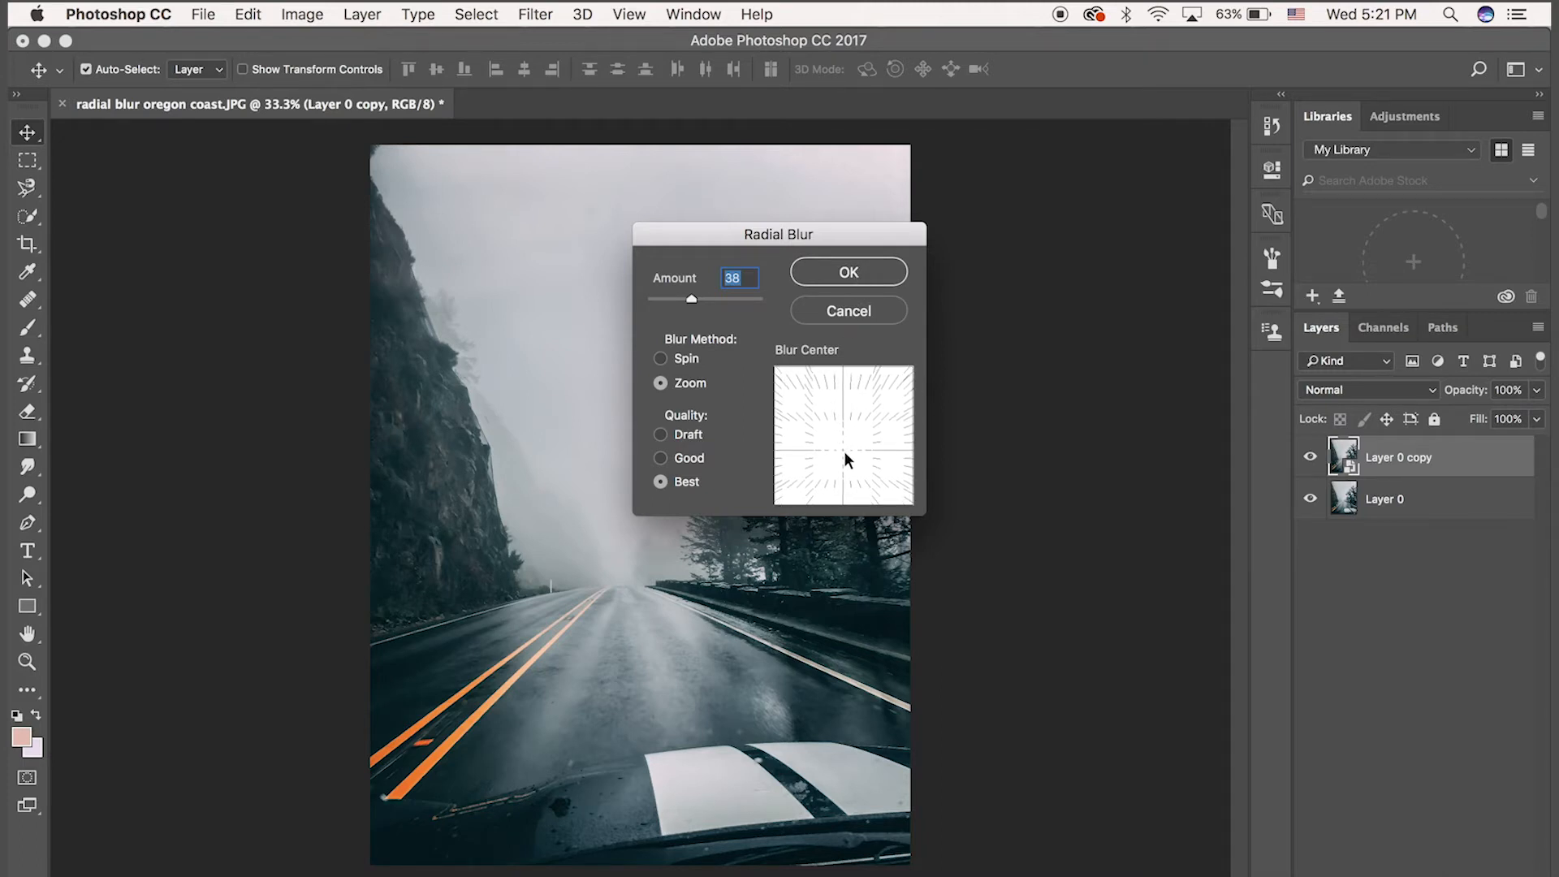
{"action": "left_click", "coordinate": [870, 271]}
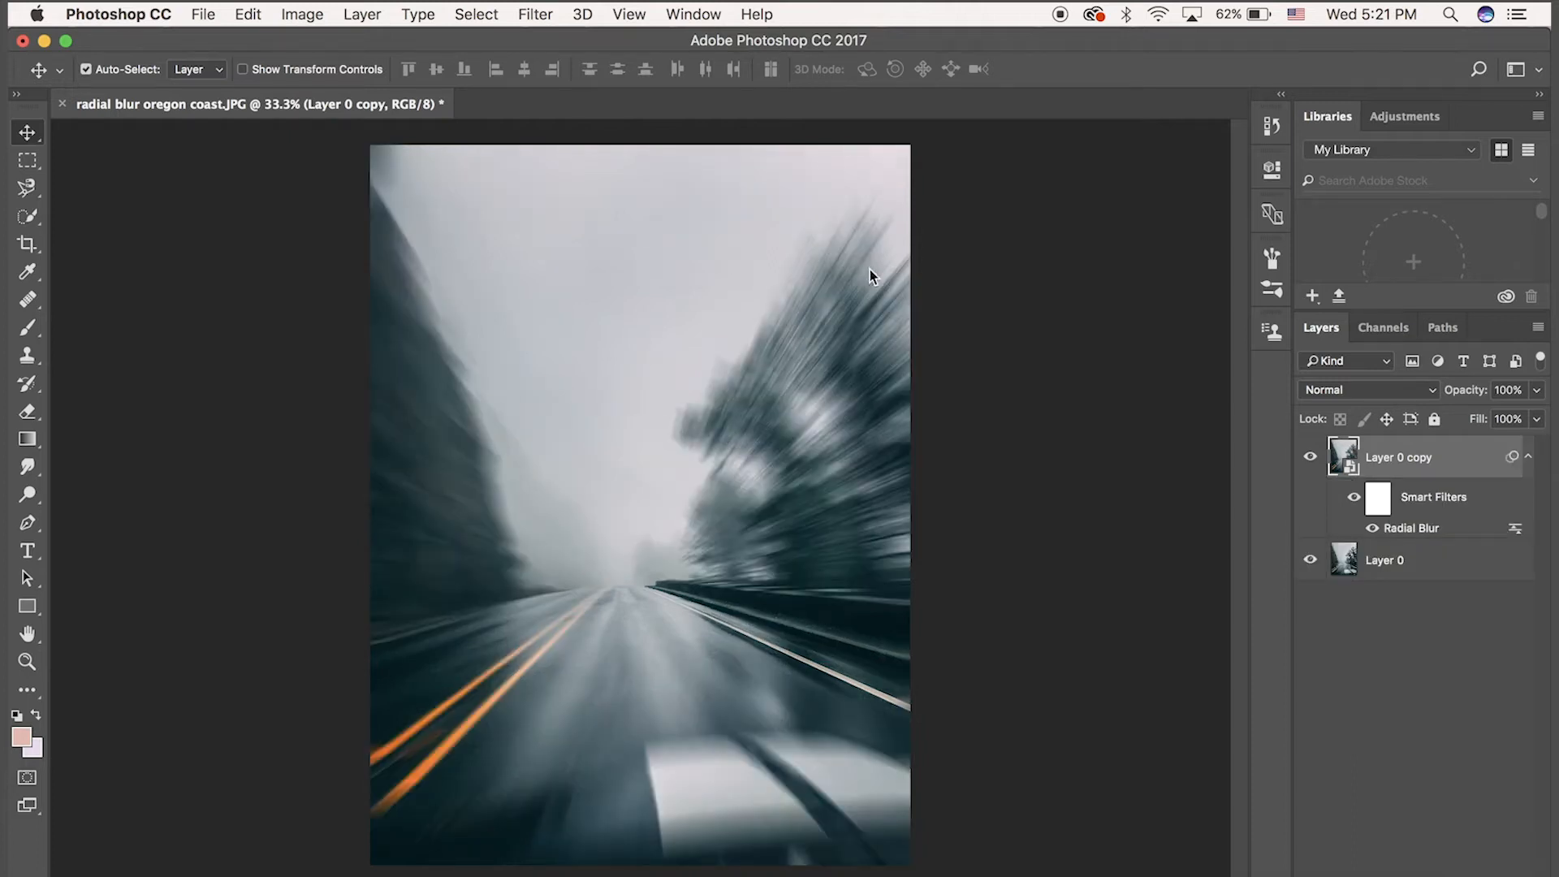
Compare the layer copy with the original, then reduce its Radial Blur smart filter amount to 28.
{"action": "left_click", "coordinate": [1311, 458]}
{"action": "left_click", "coordinate": [1310, 458]}
{"action": "double_click", "coordinate": [1410, 528]}
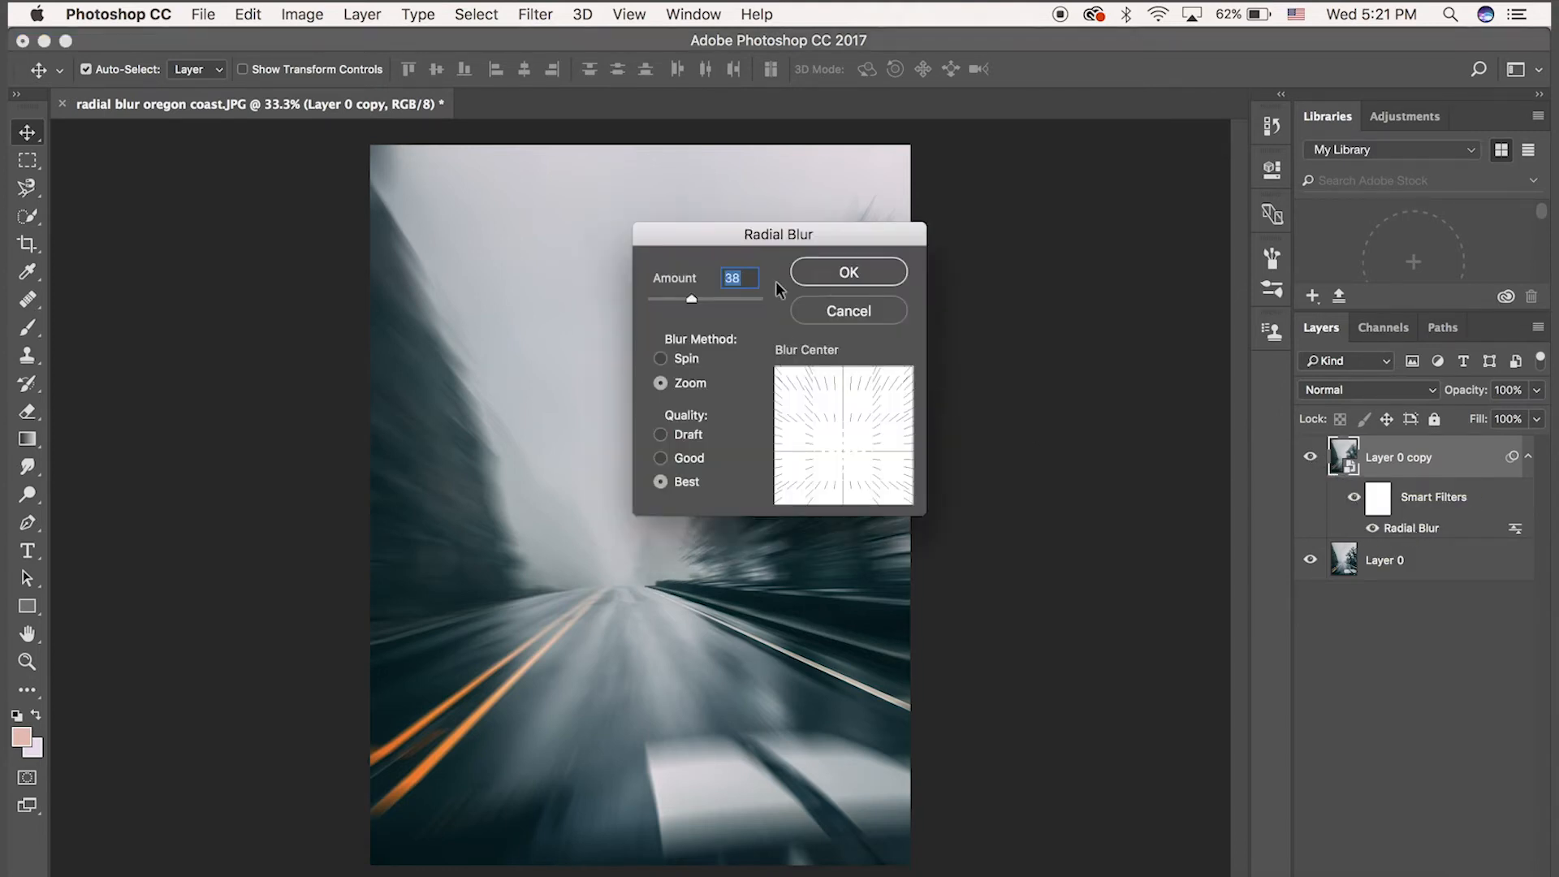
{"action": "left_click_drag", "start_coordinate": [795, 235], "coordinate": [1090, 252]}
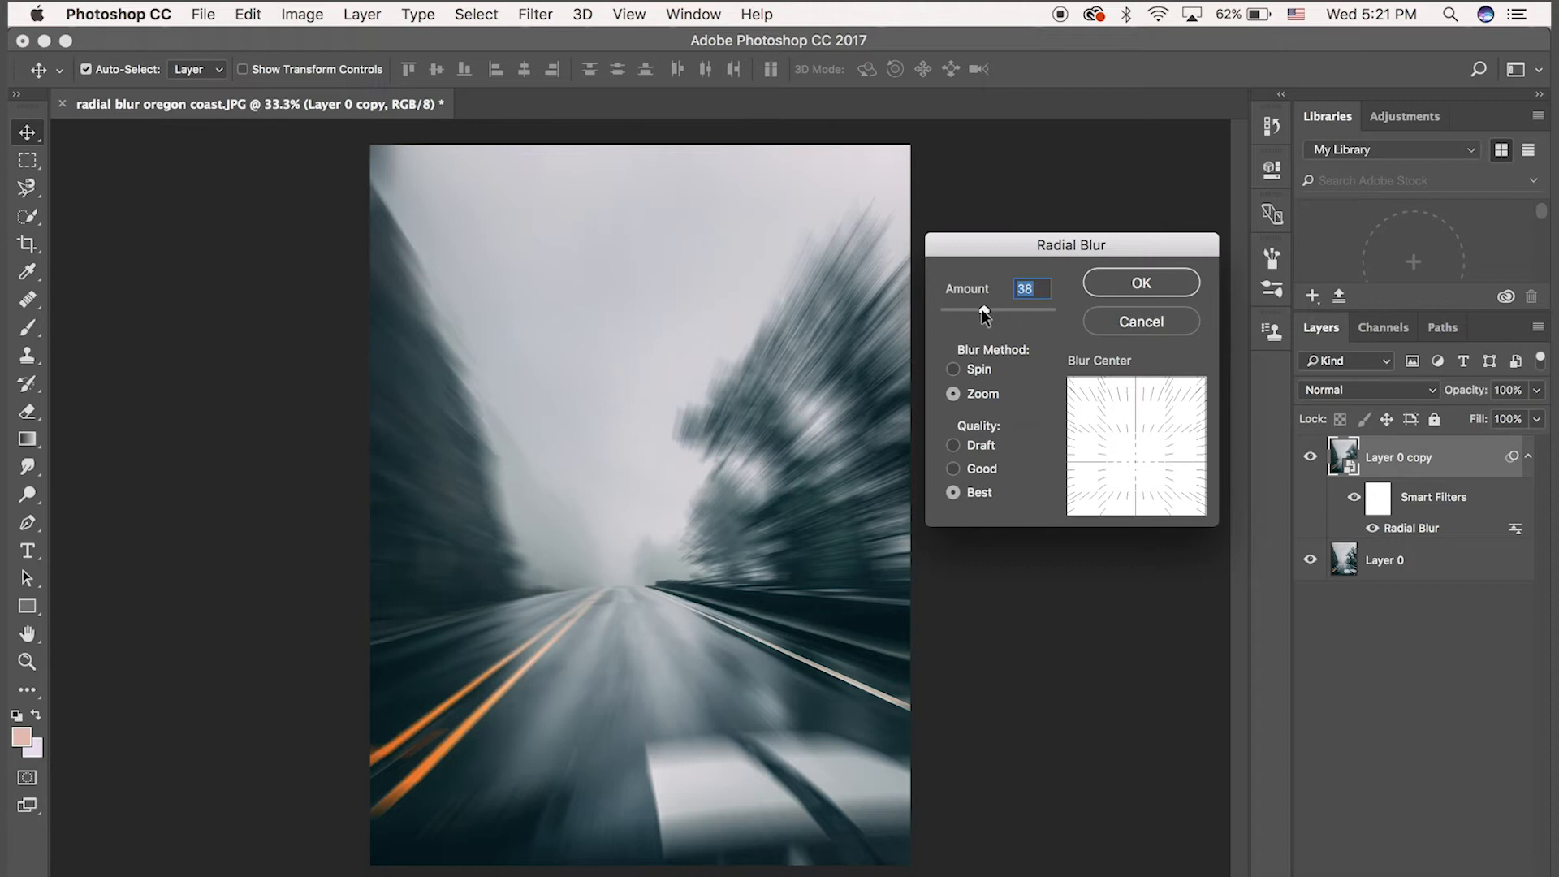
{"action": "left_click_drag", "start_coordinate": [973, 310], "coordinate": [972, 309]}
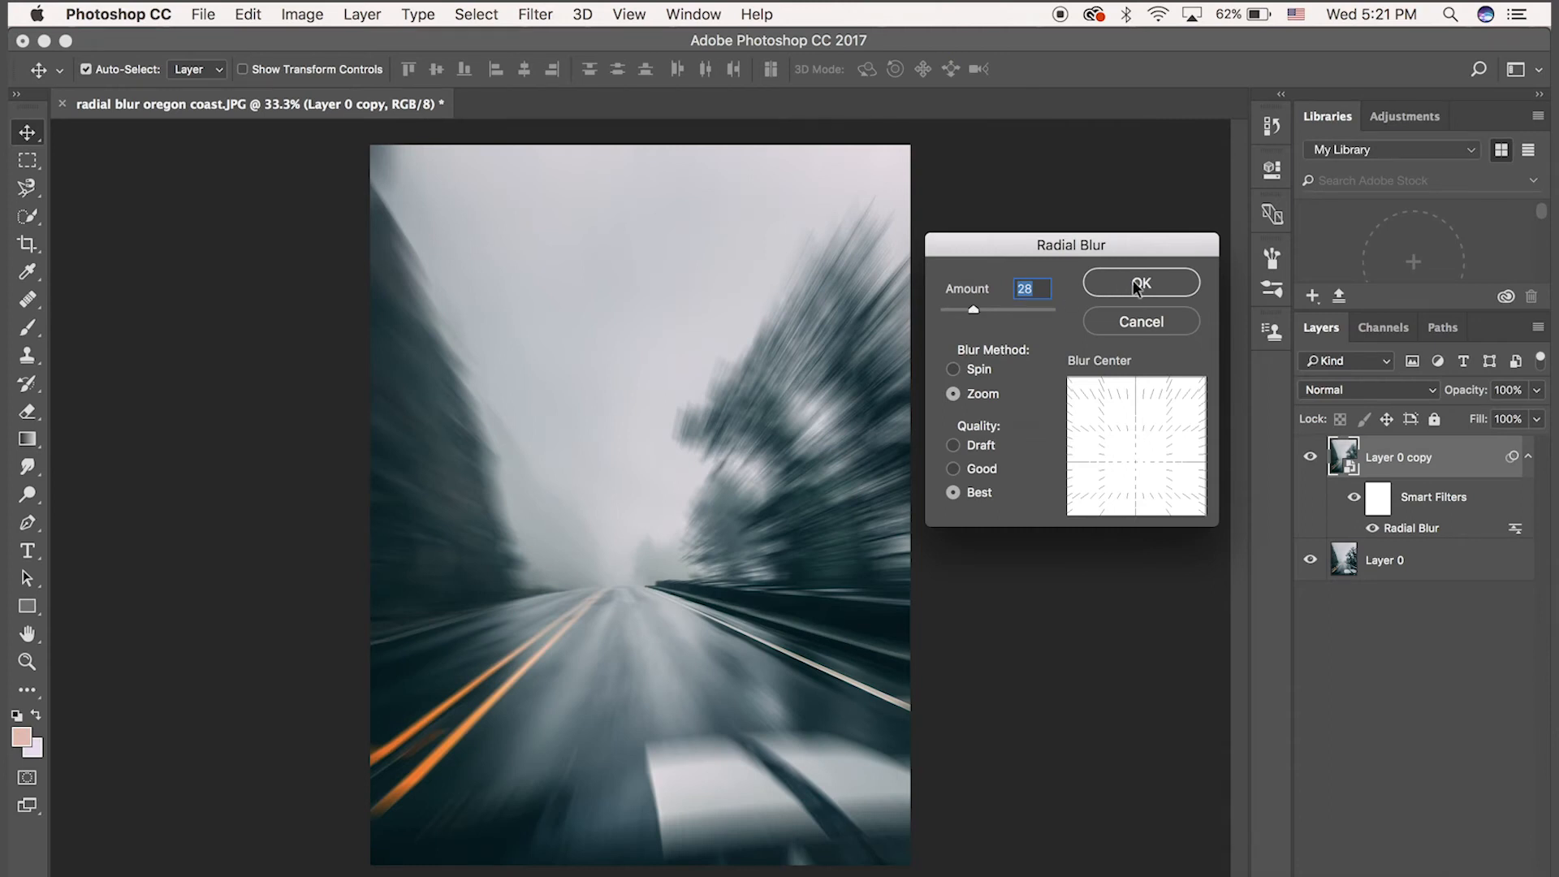
{"action": "left_click", "coordinate": [1137, 285]}
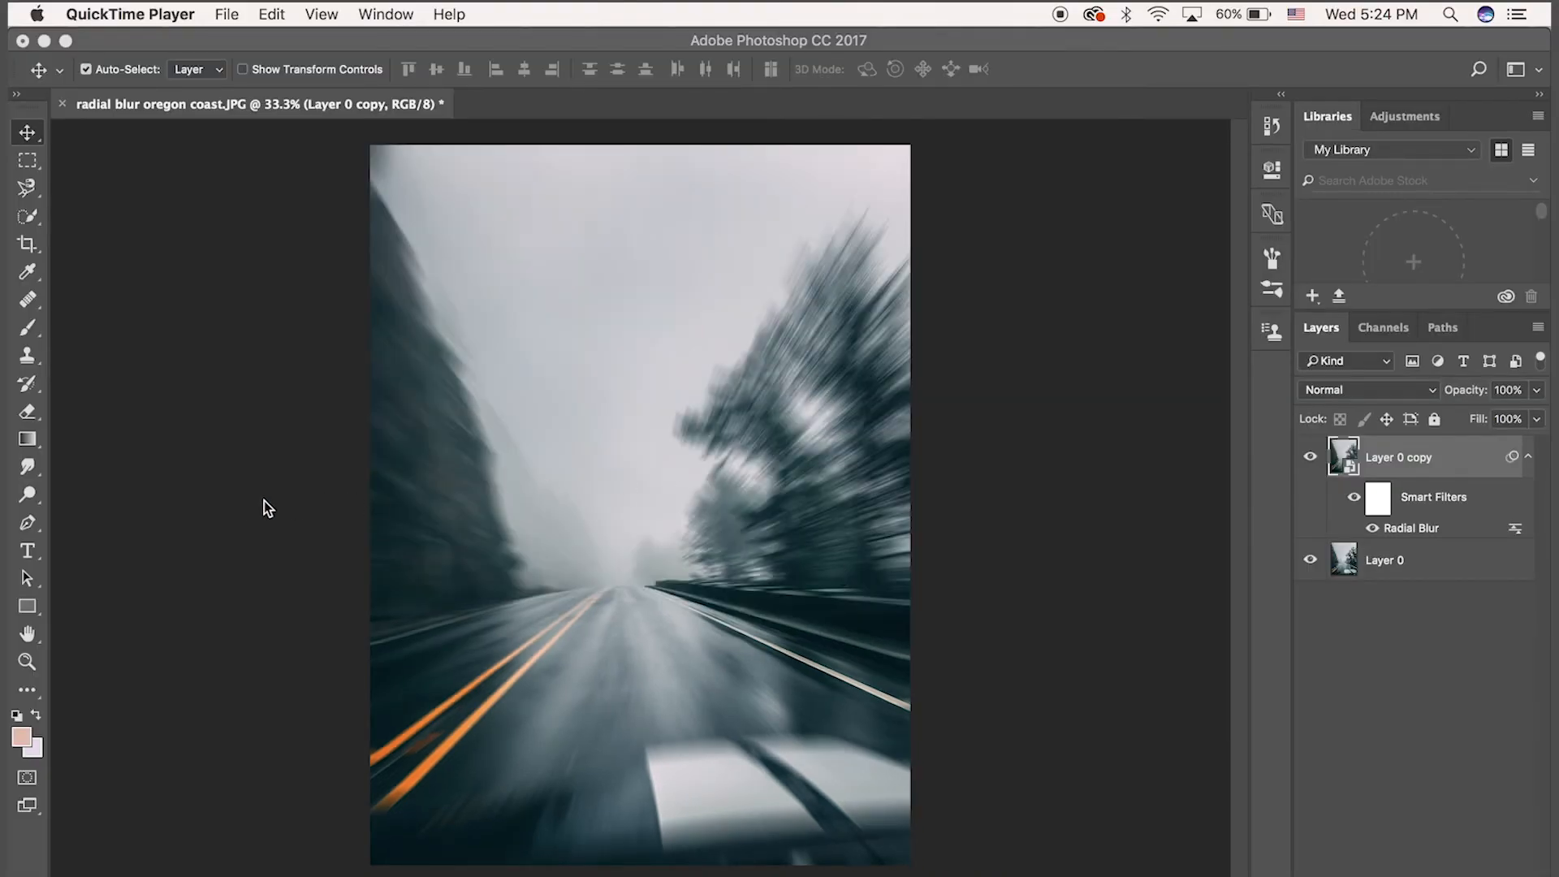
Start the Eraser on the blurred layer copy and rasterize its smart object so it can be erased.
{"action": "left_click", "coordinate": [26, 414]}
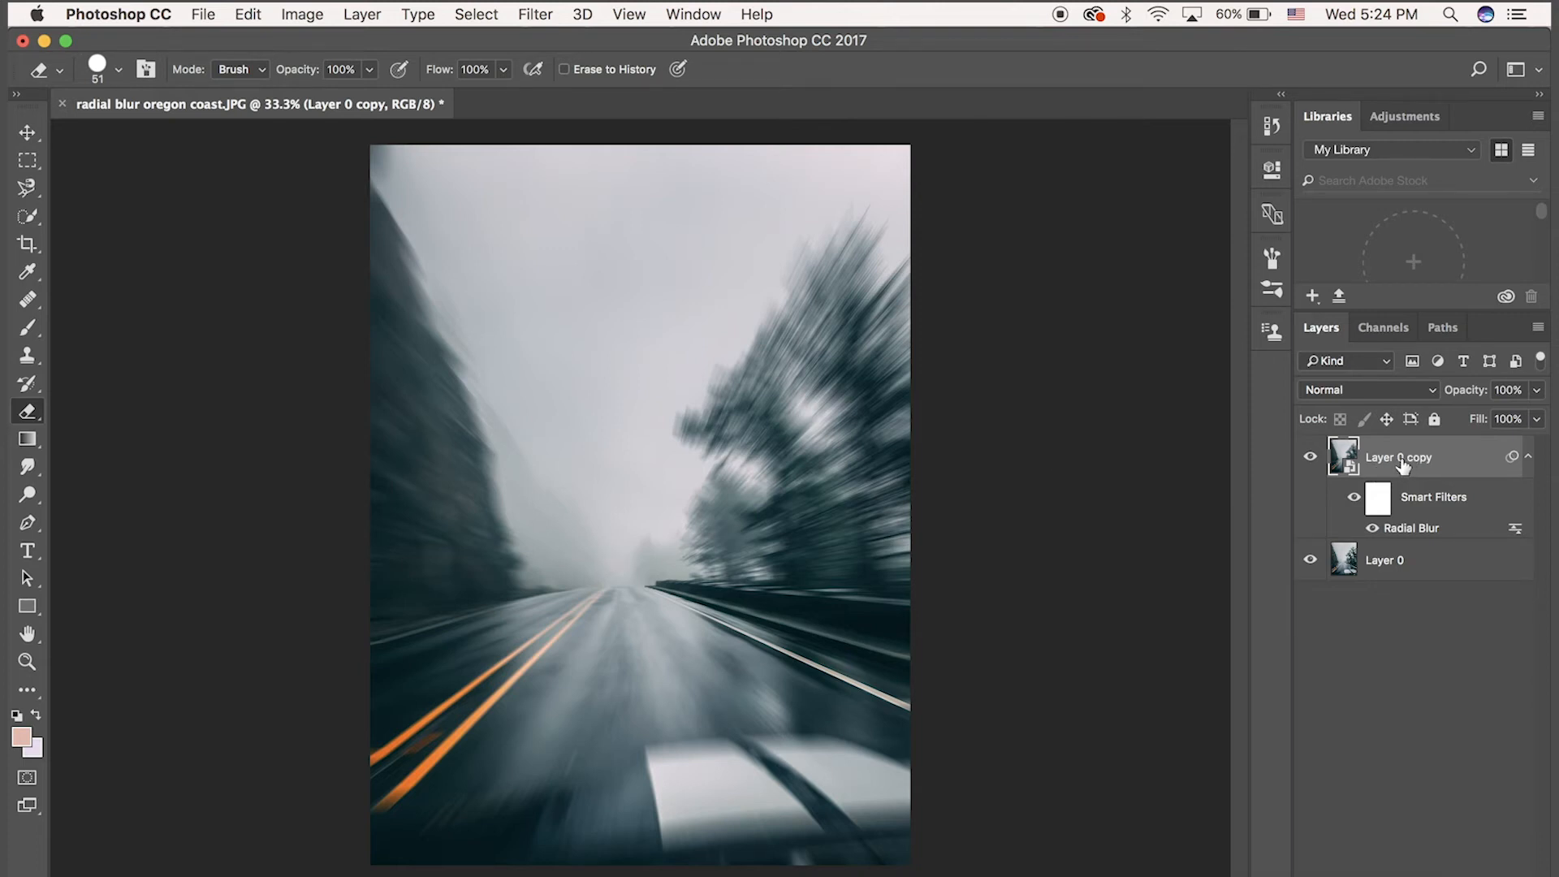
{"action": "left_click", "coordinate": [642, 561]}
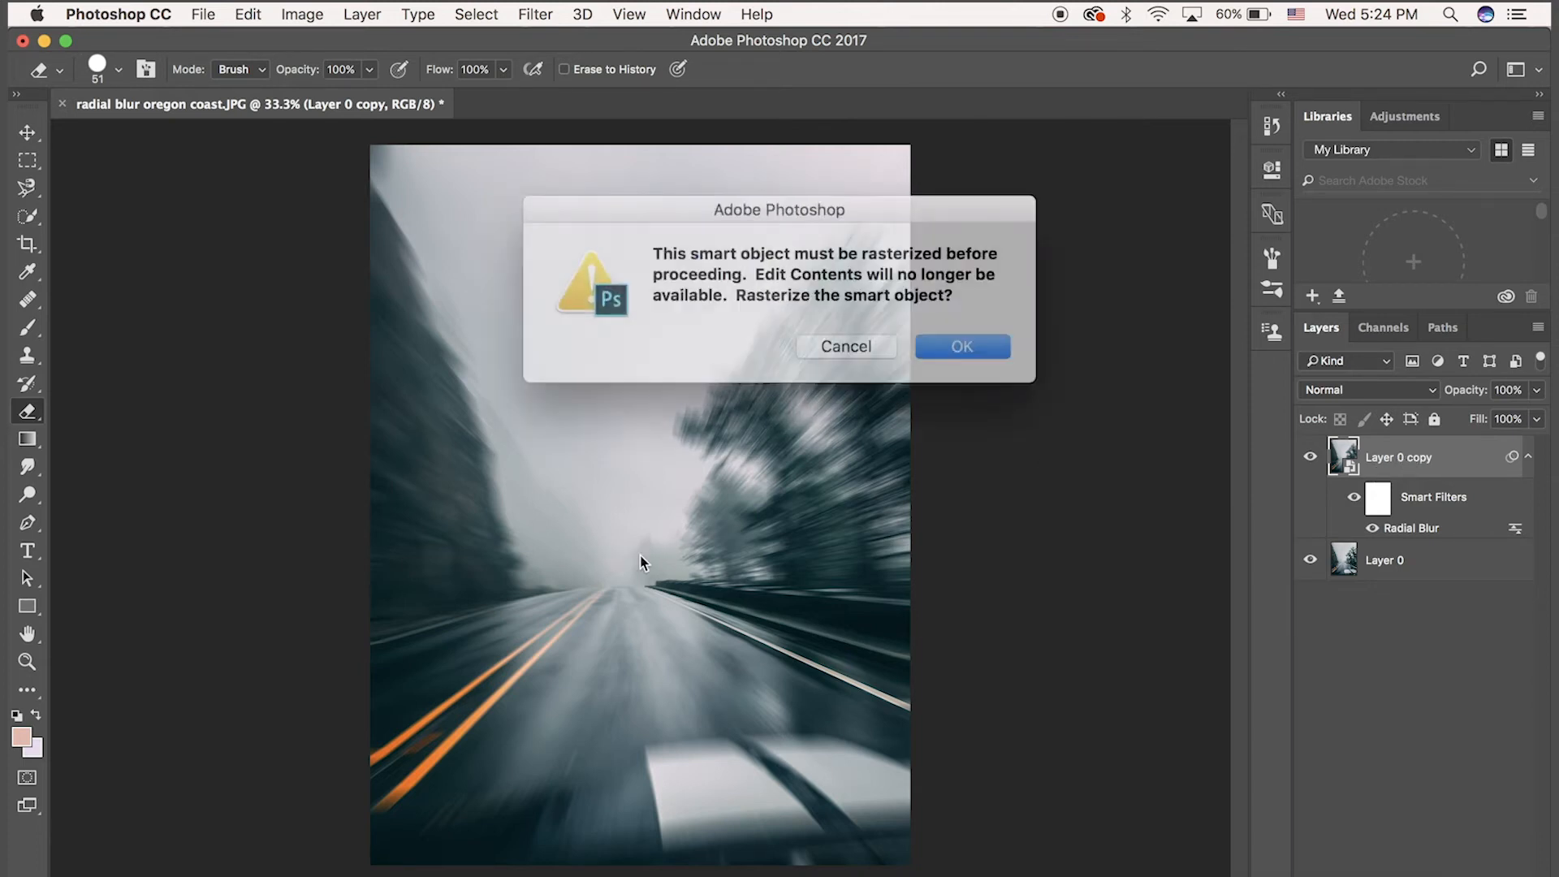
{"action": "left_click", "coordinate": [933, 344]}
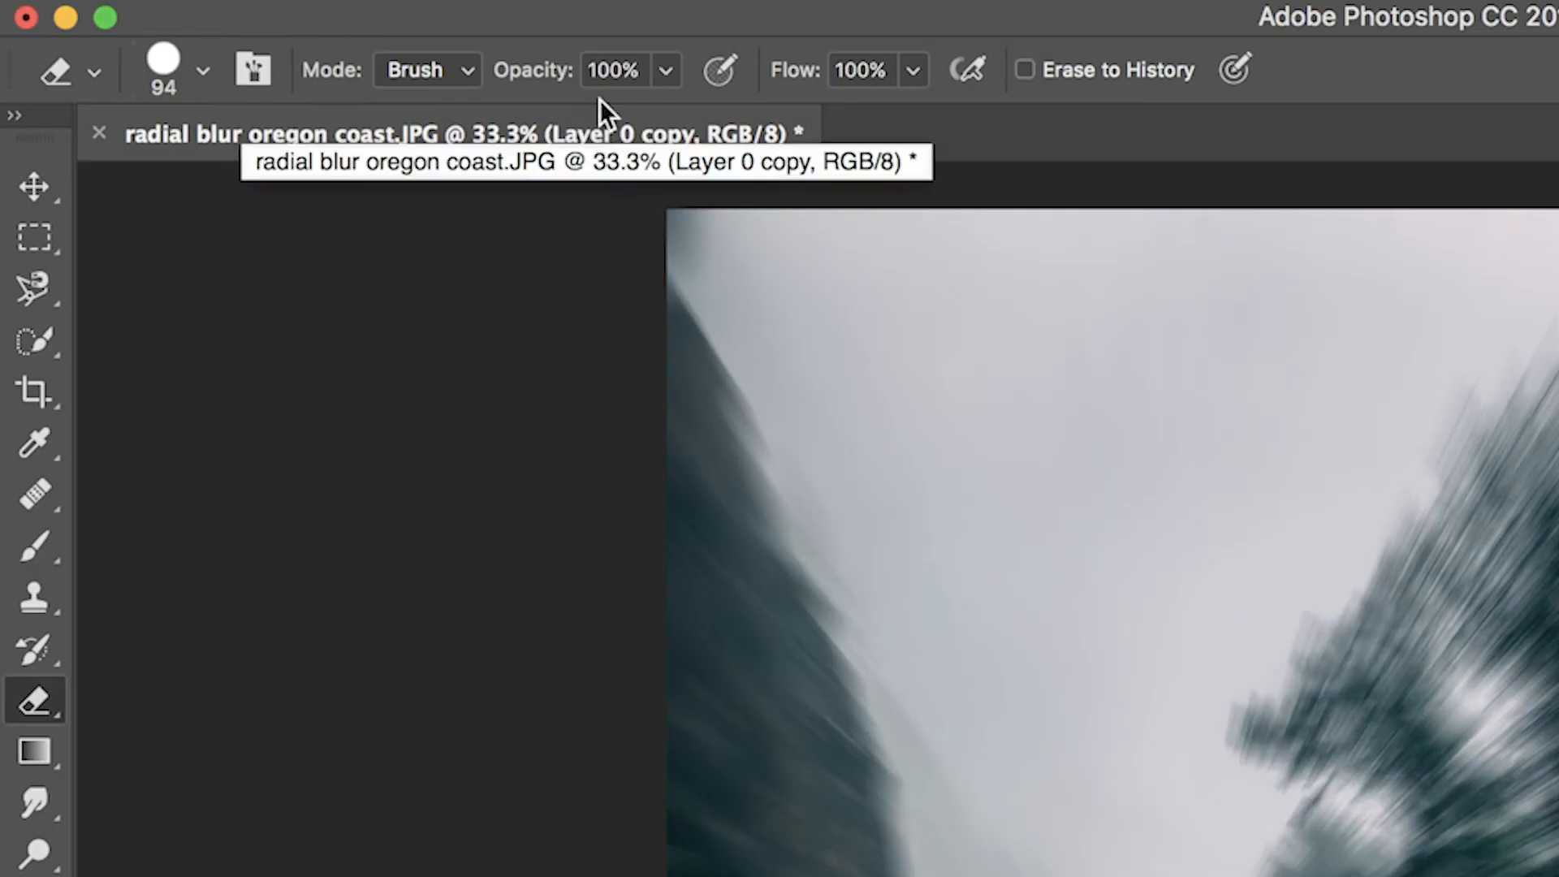
Set the Eraser to 35% opacity and a brush size of 428 px.
{"action": "left_click", "coordinate": [663, 74]}
{"action": "left_click", "coordinate": [544, 114]}
{"action": "left_click_drag", "start_coordinate": [542, 114], "coordinate": [548, 114]}
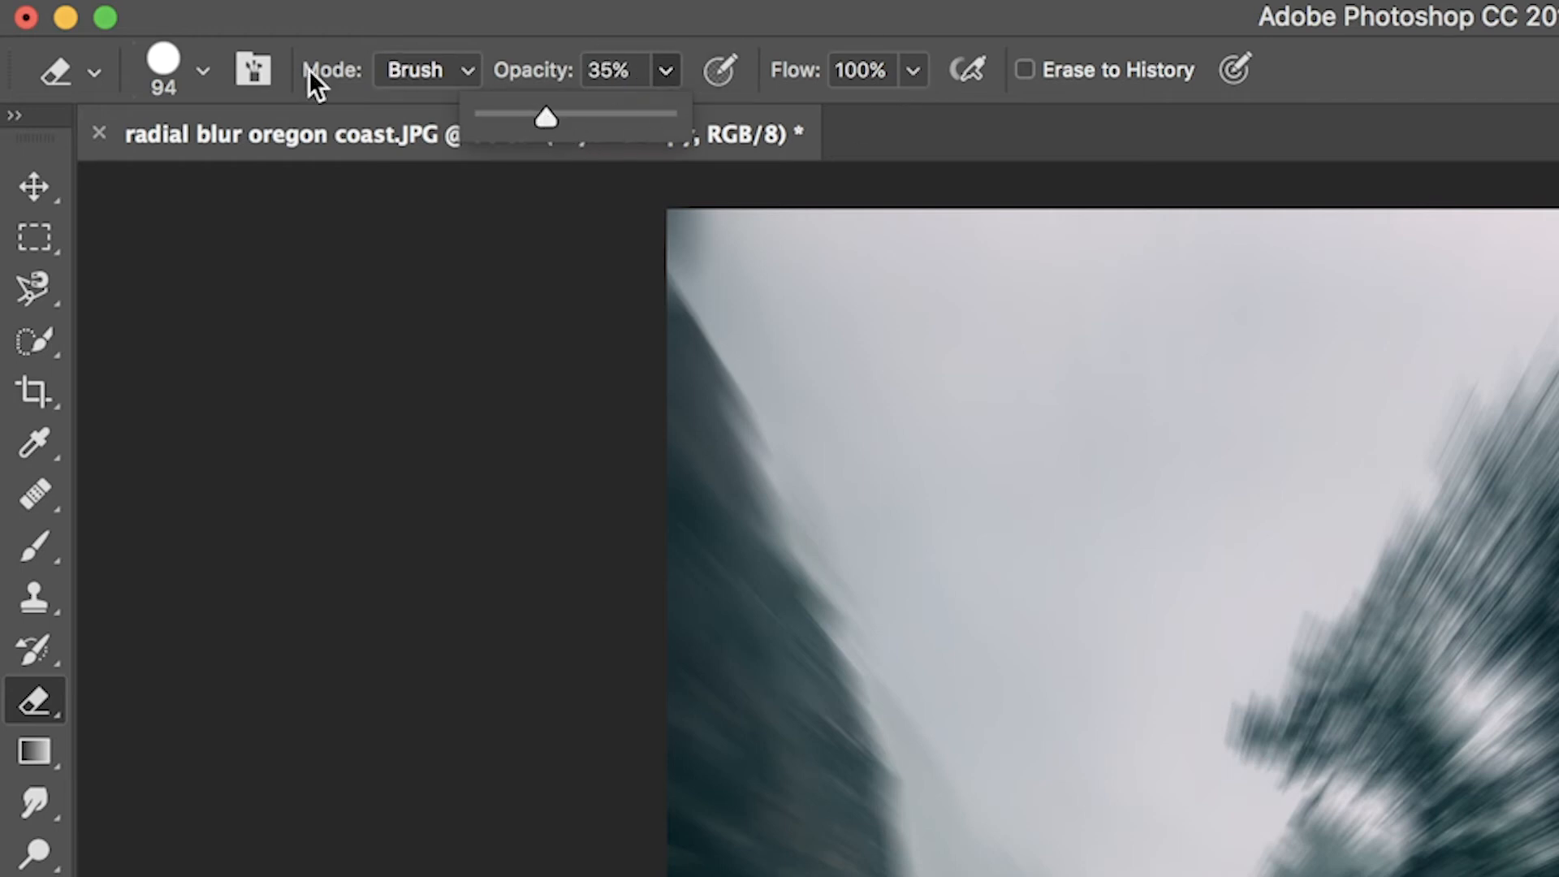
{"action": "left_click", "coordinate": [202, 73]}
{"action": "left_click_drag", "start_coordinate": [402, 180], "coordinate": [435, 180]}
{"action": "left_click", "coordinate": [362, 9]}
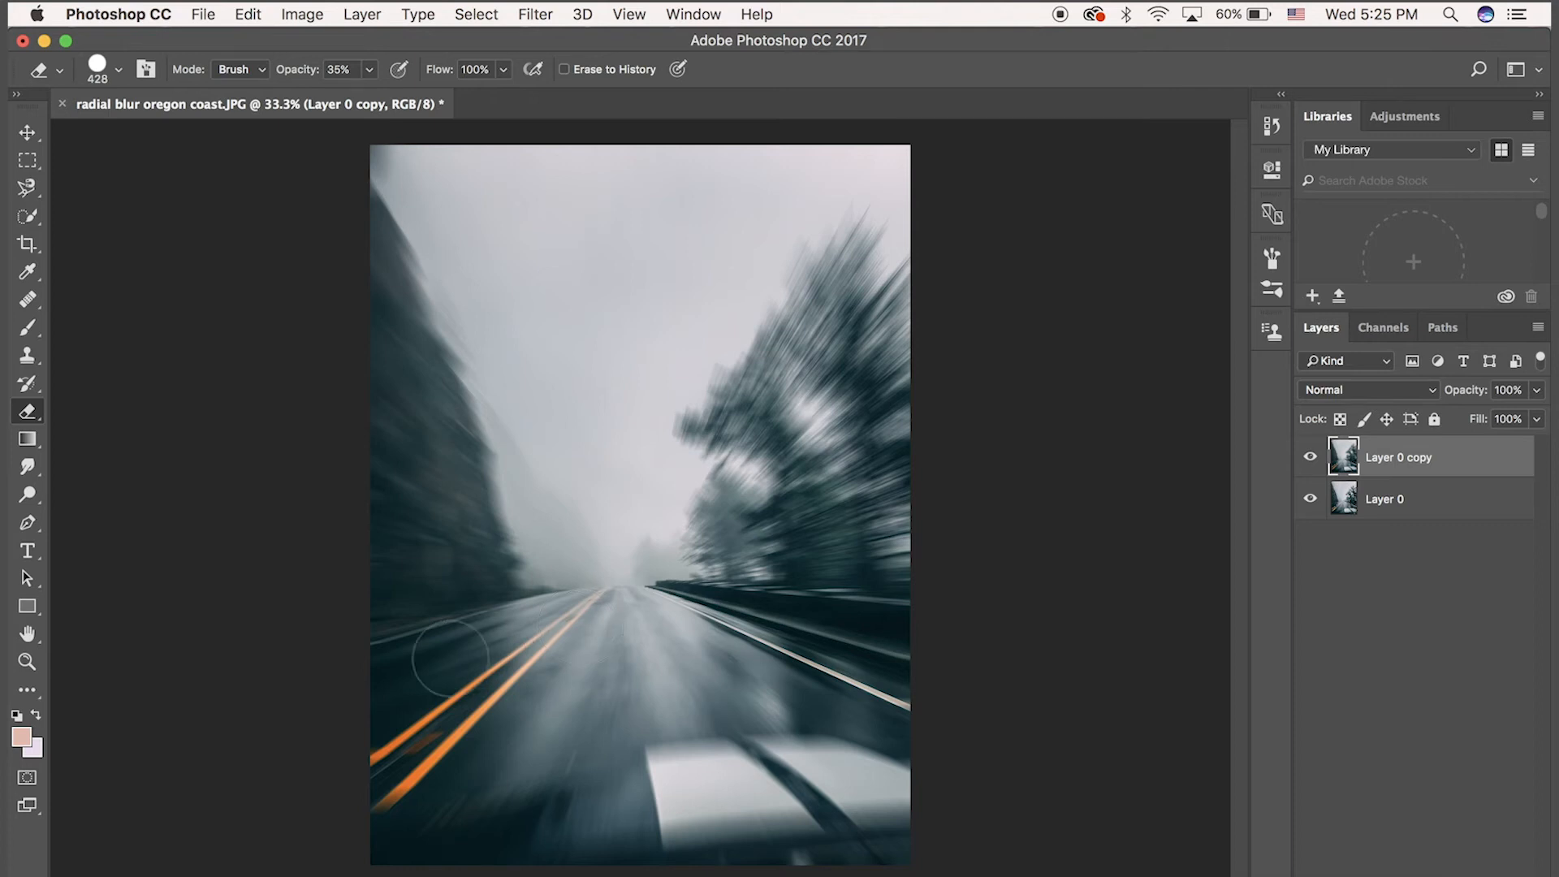
Partly erase the blur over the road's lower part, the yellow lines and the car hood on the layer copy.
{"action": "mouse_move", "coordinate": [388, 768]}
{"action": "left_mouse_down"}
{"action": "mouse_move", "coordinate": [426, 778]}
{"action": "mouse_move", "coordinate": [568, 729]}
{"action": "left_mouse_up"}
{"action": "mouse_move", "coordinate": [716, 698]}
{"action": "left_mouse_down"}
{"action": "mouse_move", "coordinate": [882, 714]}
{"action": "mouse_move", "coordinate": [674, 638]}
{"action": "left_mouse_up"}
{"action": "mouse_move", "coordinate": [382, 835]}
{"action": "left_mouse_down"}
{"action": "mouse_move", "coordinate": [478, 850]}
{"action": "mouse_move", "coordinate": [761, 800]}
{"action": "left_mouse_up"}
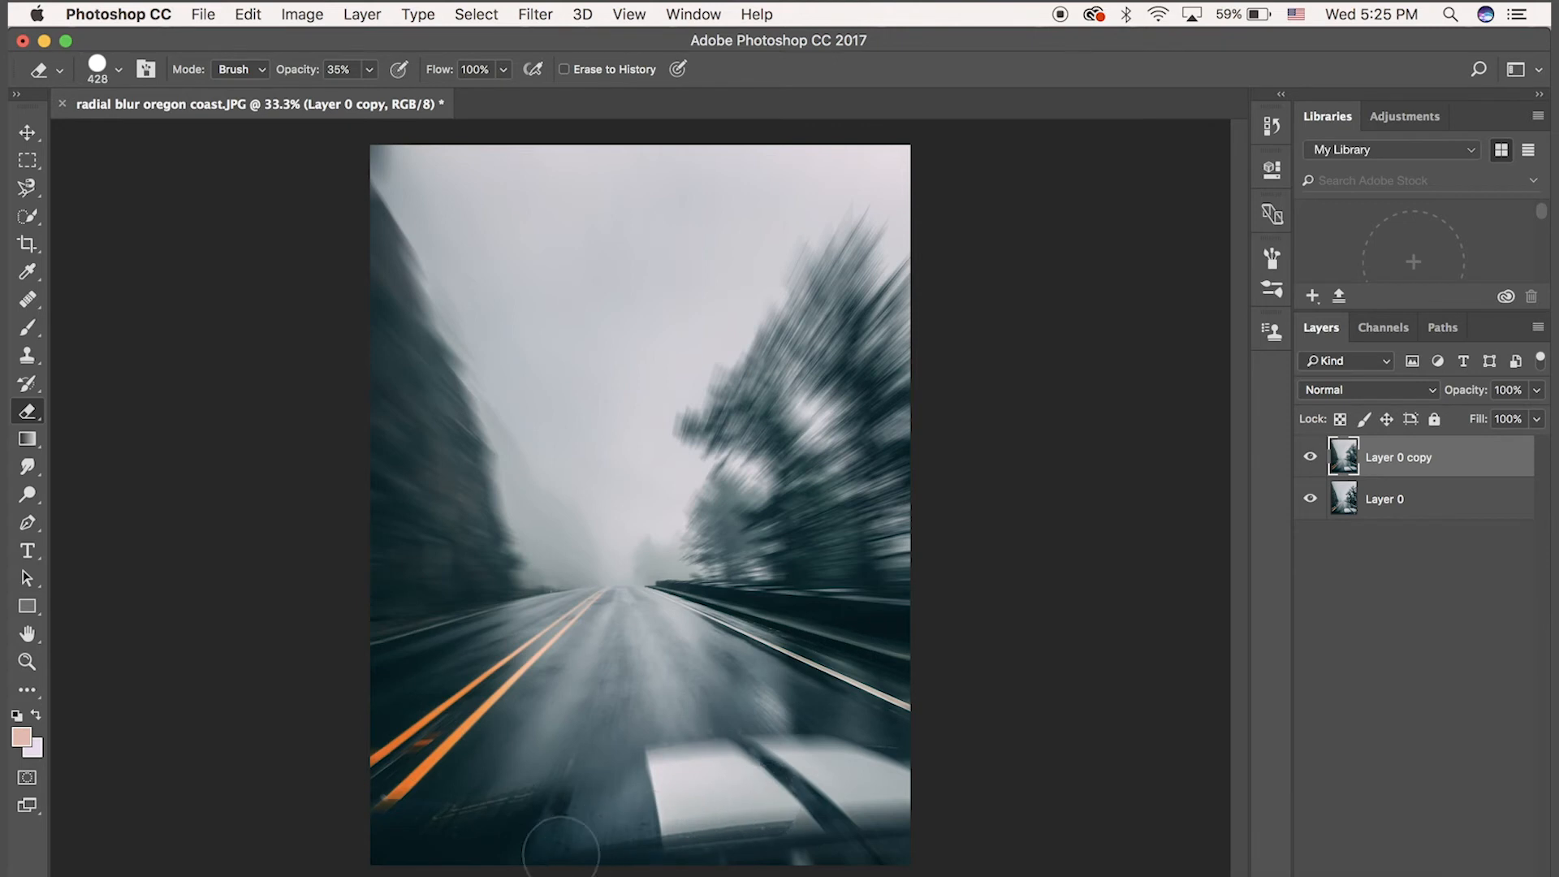
{"action": "mouse_move", "coordinate": [901, 775]}
{"action": "left_mouse_down"}
{"action": "mouse_move", "coordinate": [752, 751]}
{"action": "mouse_move", "coordinate": [562, 793]}
{"action": "mouse_move", "coordinate": [579, 840]}
{"action": "mouse_move", "coordinate": [929, 840]}
{"action": "mouse_move", "coordinate": [934, 747]}
{"action": "left_mouse_up"}
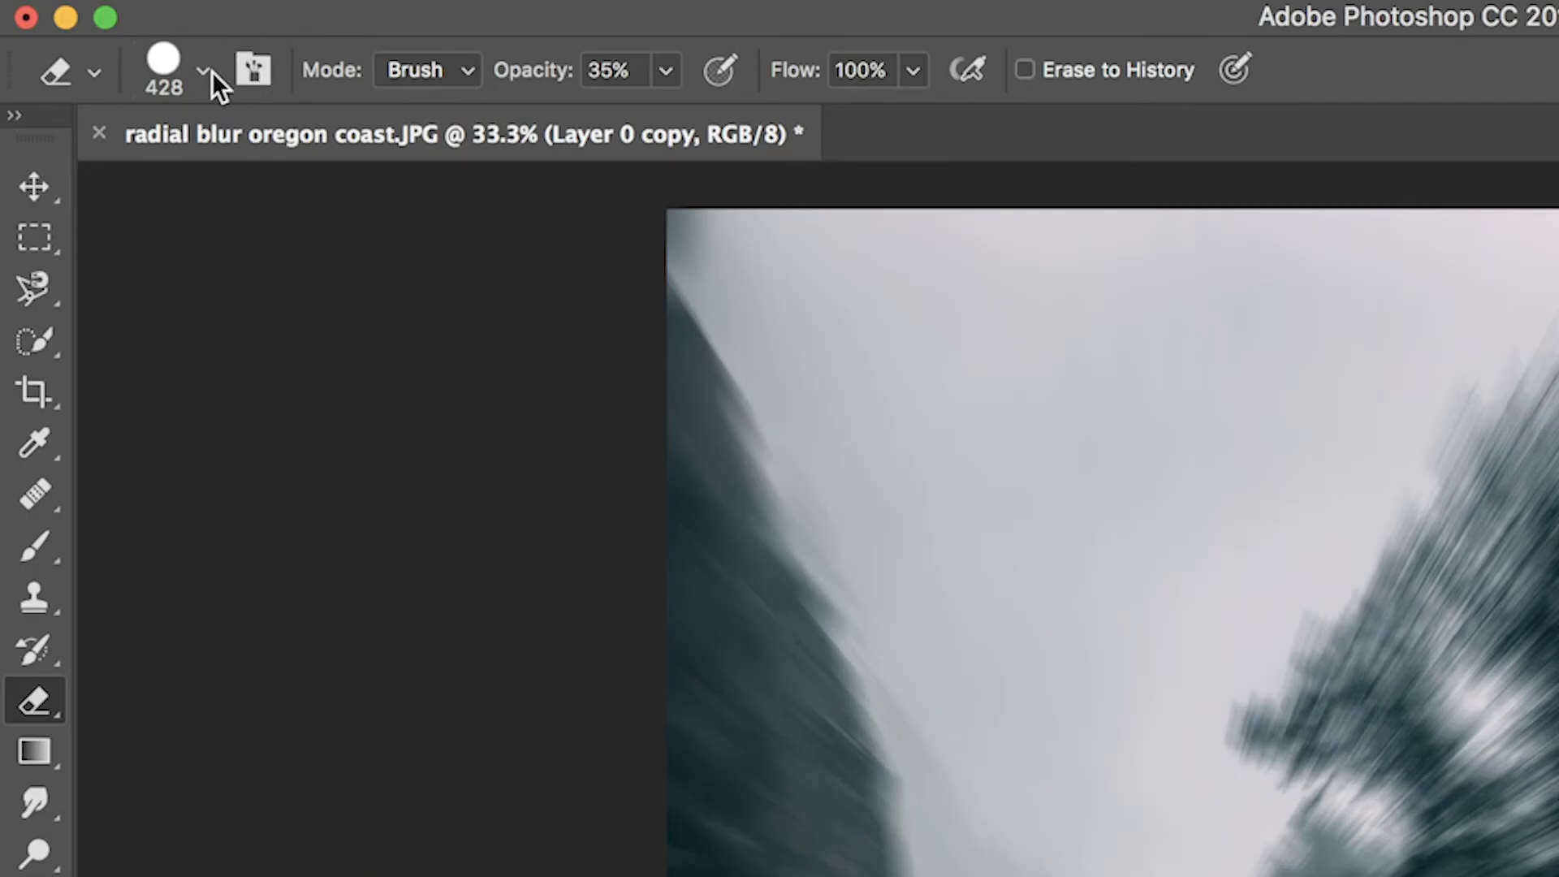
Reduce the Eraser brush size to 146 px for finer erasing.
{"action": "left_click", "coordinate": [118, 70]}
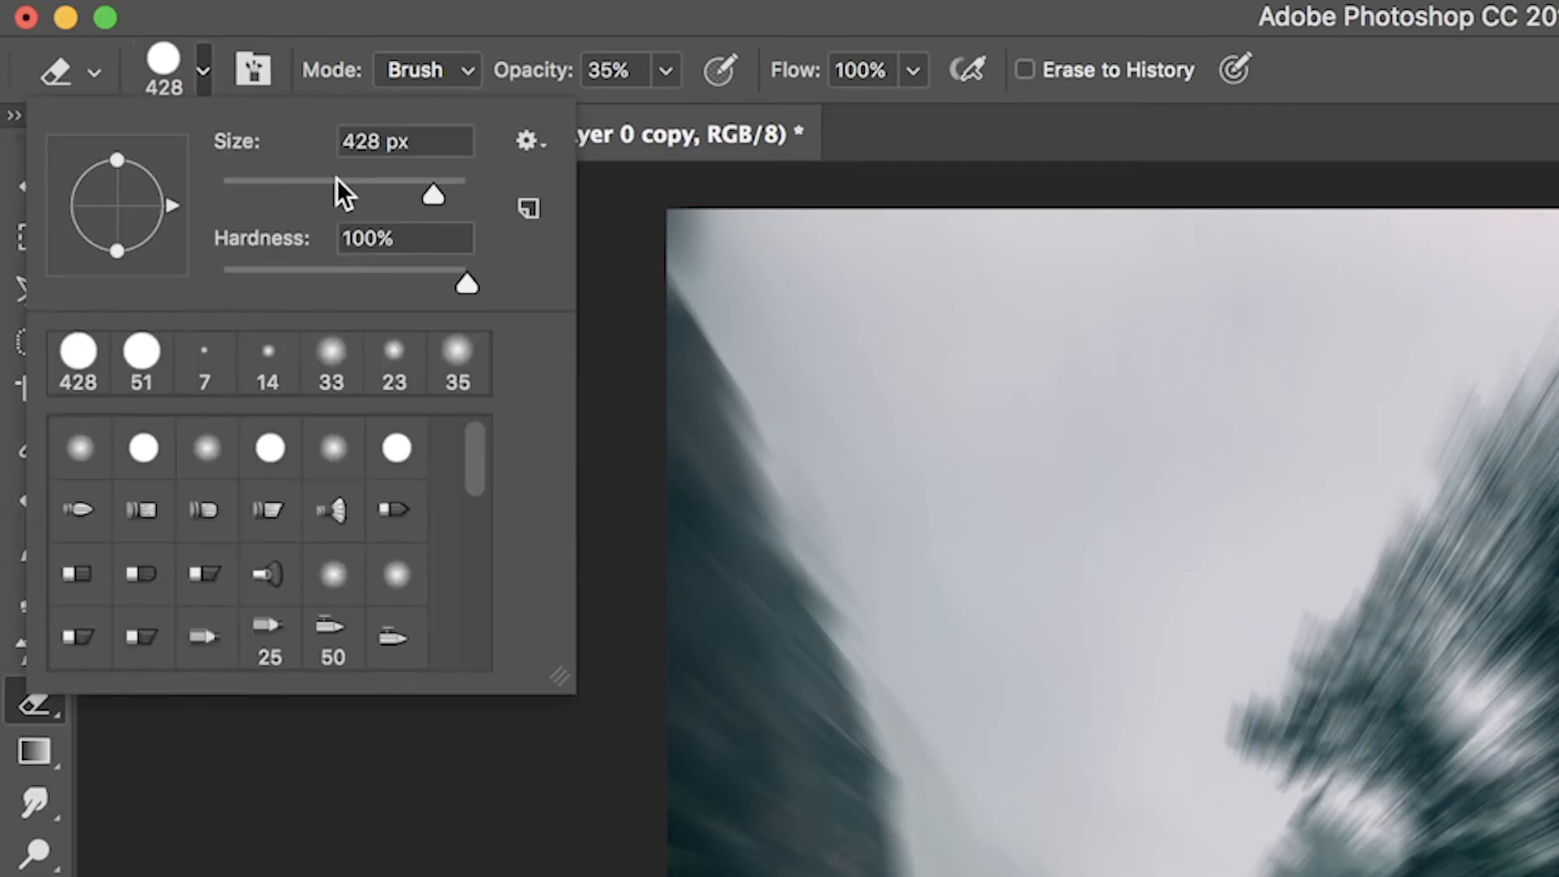
{"action": "left_click", "coordinate": [373, 182]}
{"action": "left_click", "coordinate": [266, 36]}
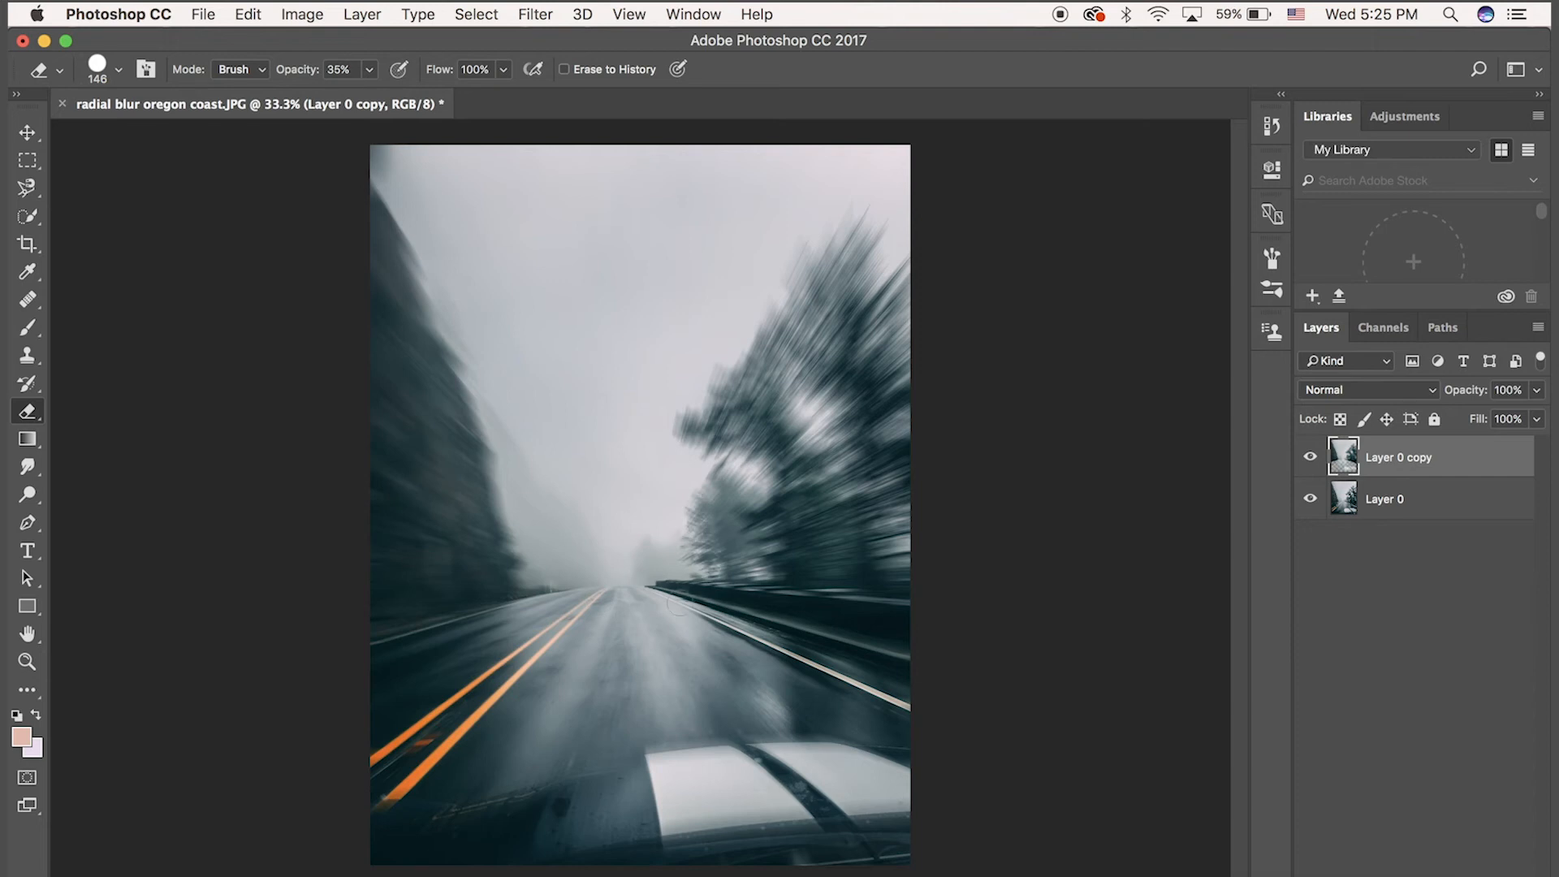
Toggle the blurred layer copy's visibility several times to compare the edit with the original photo.
{"action": "left_click", "coordinate": [1310, 457]}
{"action": "left_click", "coordinate": [1310, 459]}
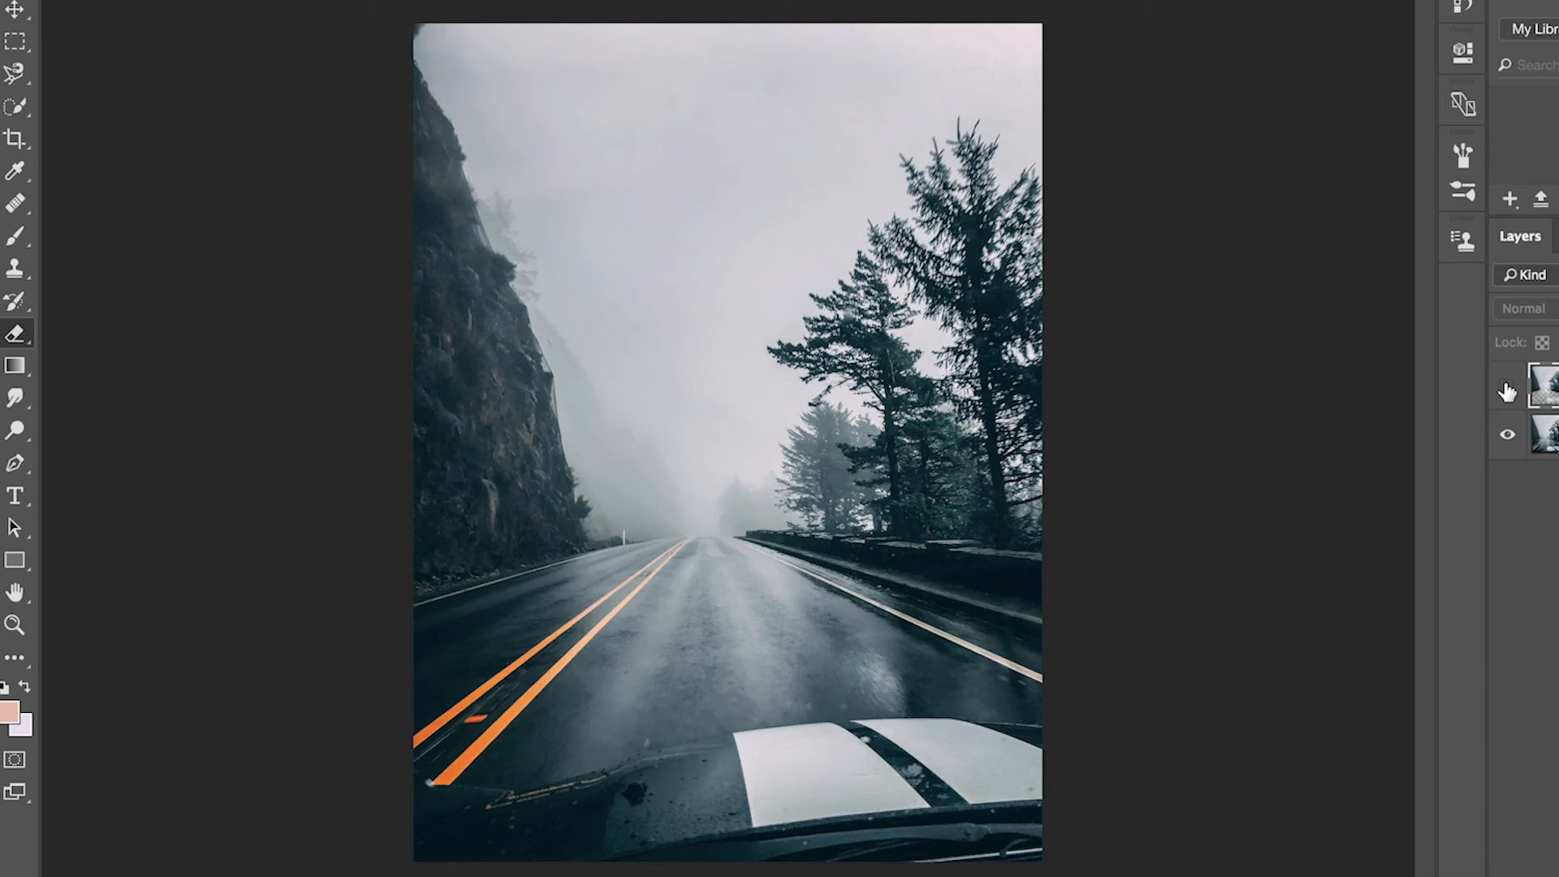
{"action": "left_click", "coordinate": [1507, 392]}
{"action": "left_click", "coordinate": [1507, 391]}
{"action": "left_click", "coordinate": [1507, 391]}
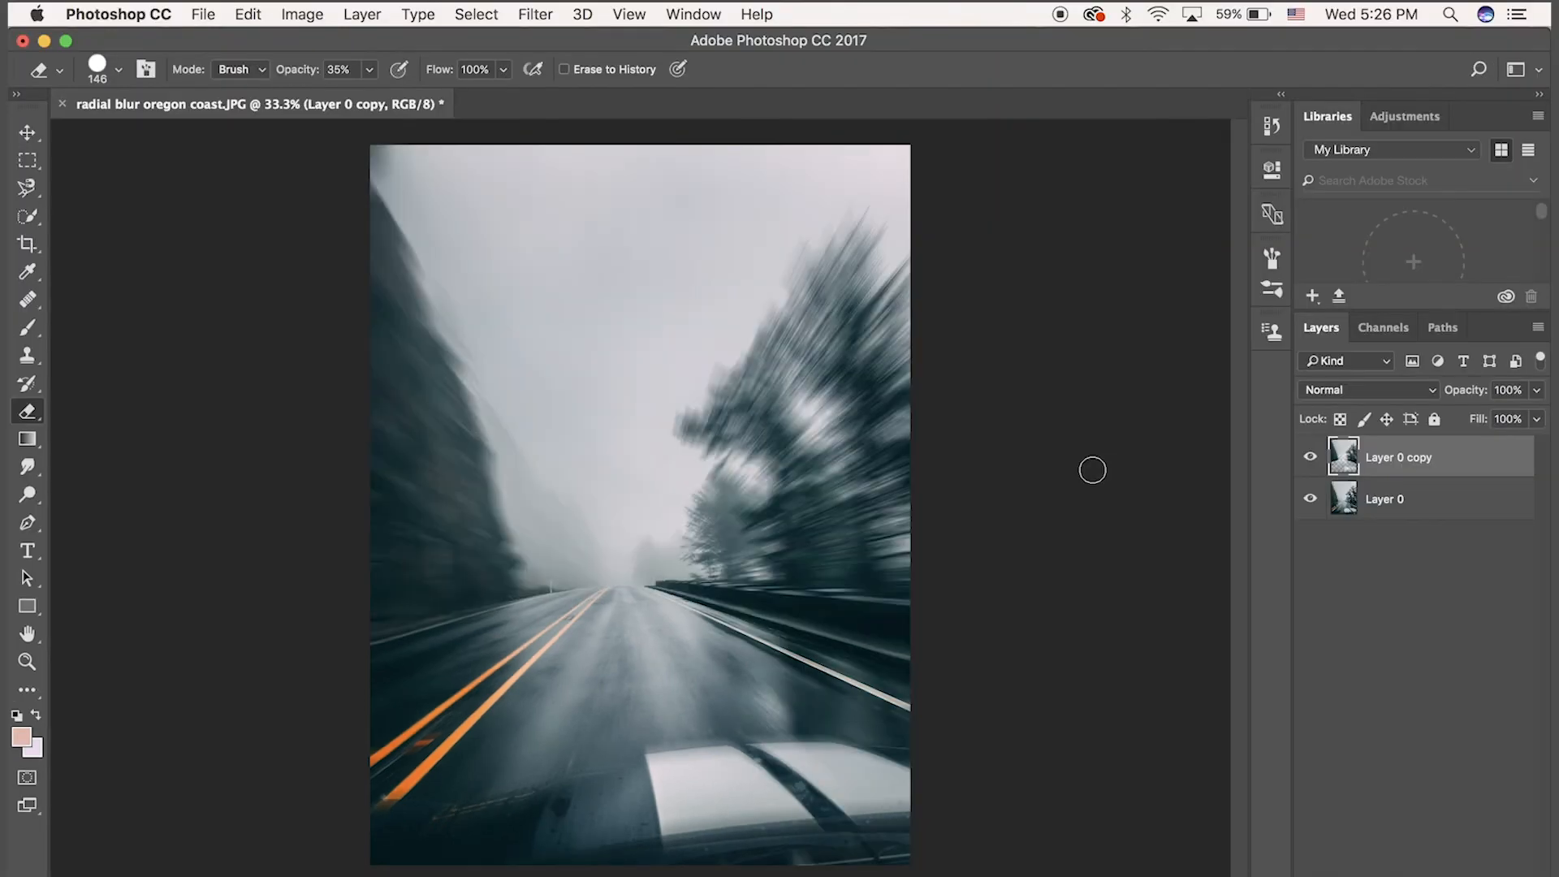
{"action": "left_click", "coordinate": [1311, 458]}
{"action": "left_click", "coordinate": [1310, 458]}
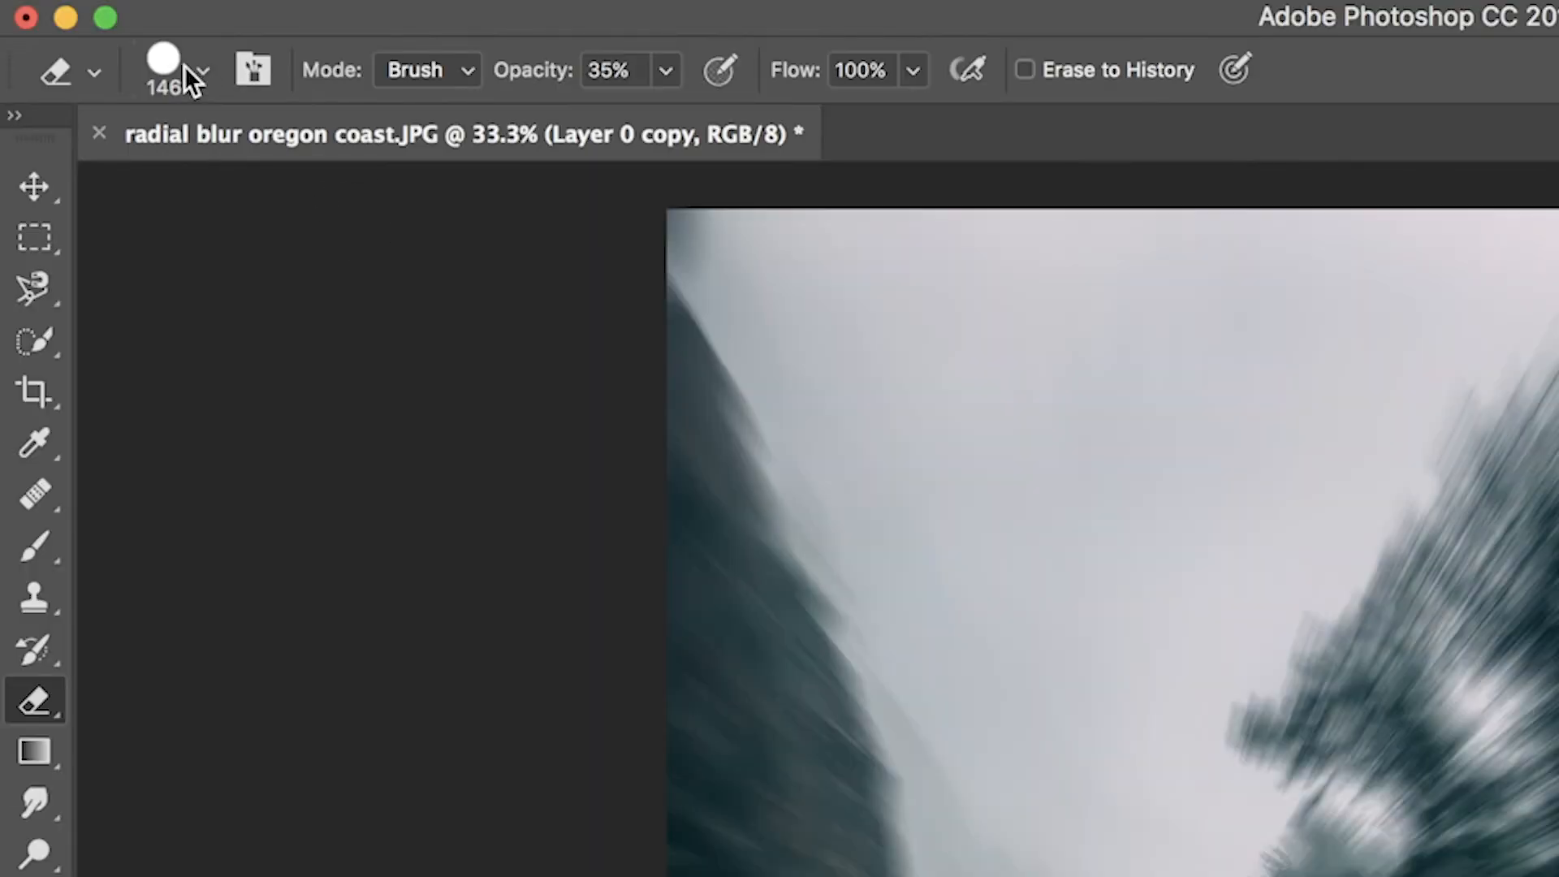
Set the Eraser brush size to 188 px.
{"action": "left_click", "coordinate": [187, 68]}
{"action": "left_click", "coordinate": [399, 178]}
{"action": "left_click", "coordinate": [355, 14]}
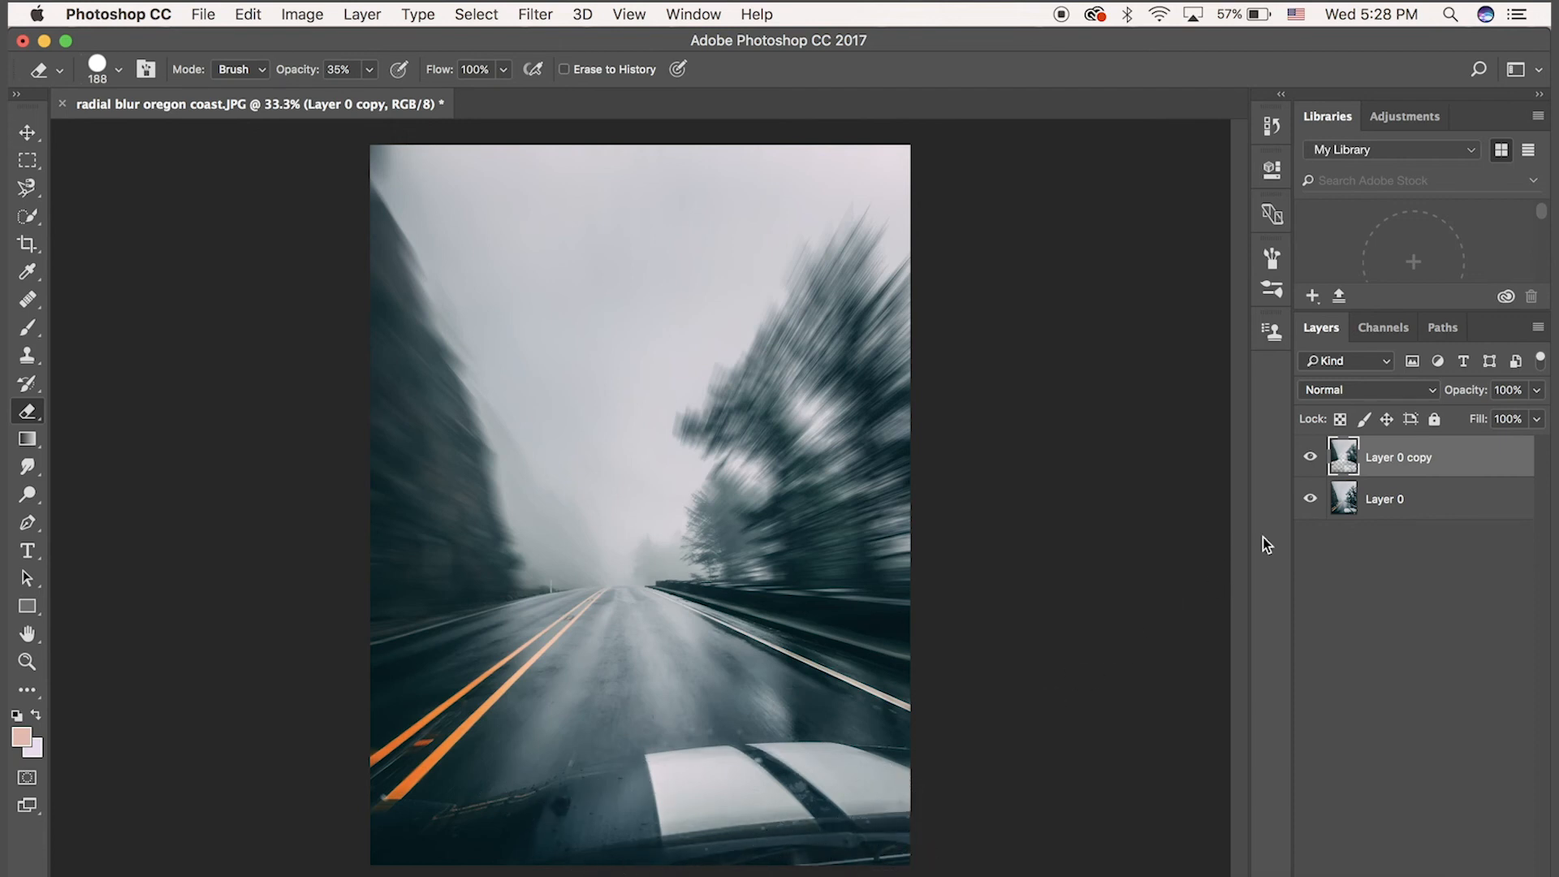
Merge the blurred layer copy and Layer 0 into a single layer.
{"action": "left_click", "coordinate": [1422, 516], "text": "shift"}
{"action": "right_click", "coordinate": [1402, 502]}
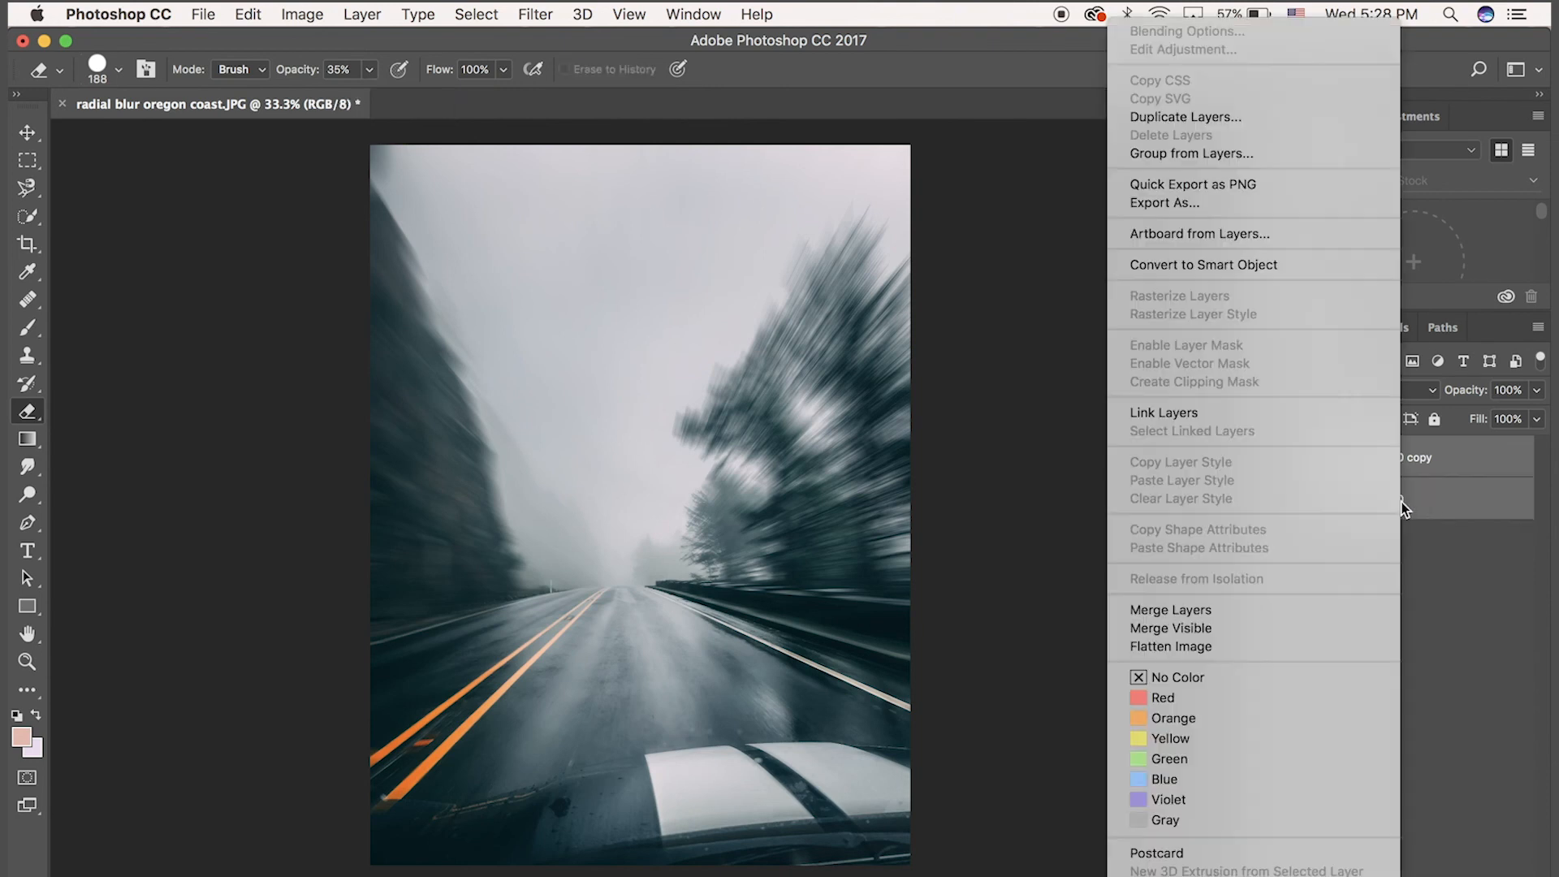
{"action": "left_click", "coordinate": [1233, 616]}
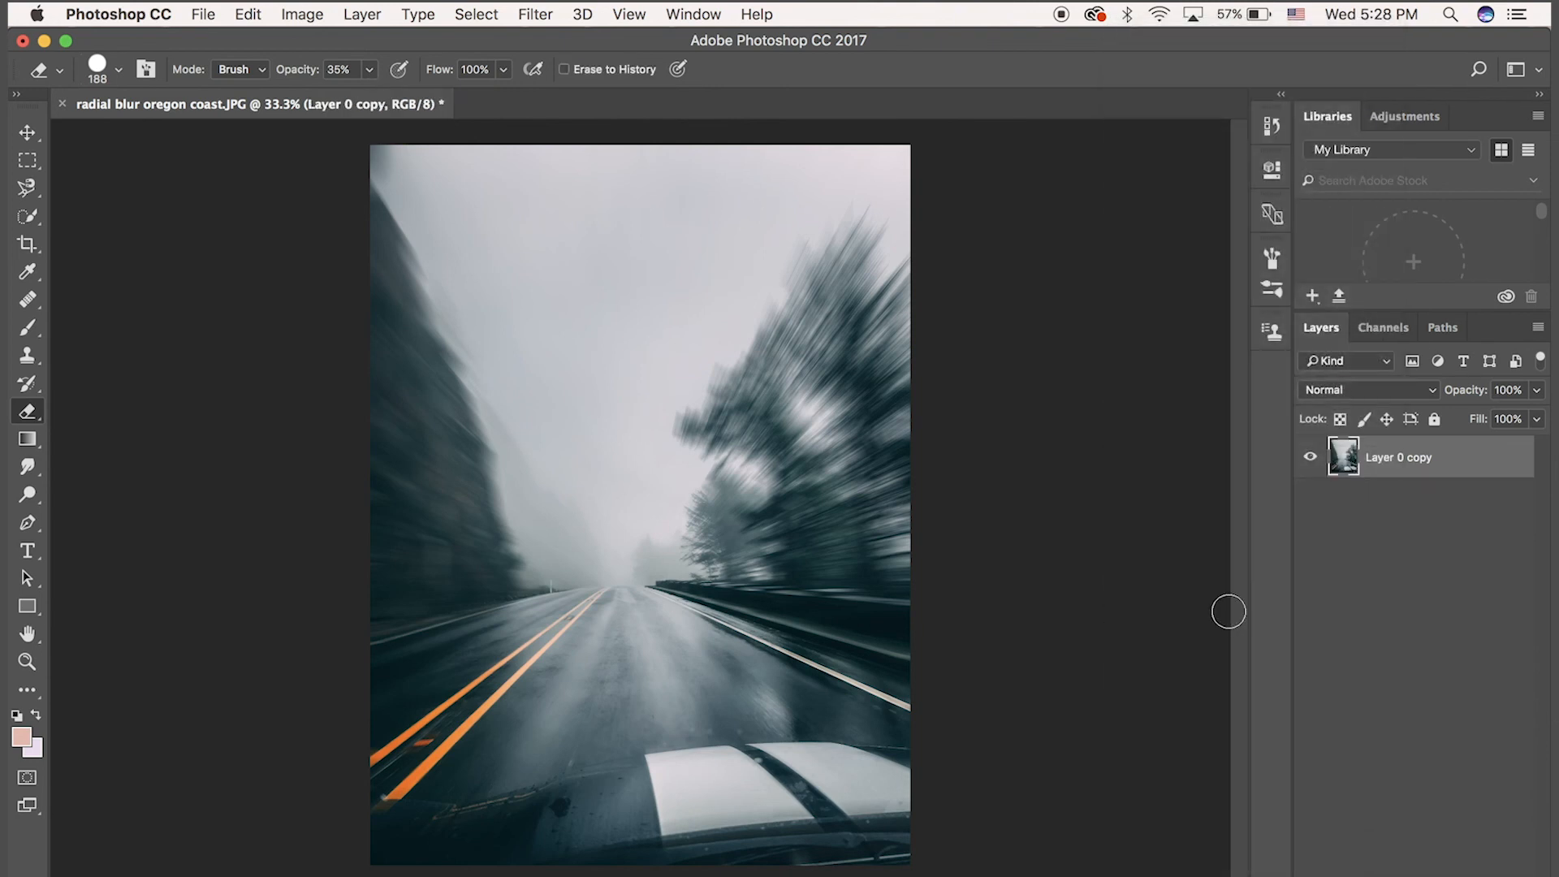
Open the Export As settings for the merged image.
{"action": "left_click", "coordinate": [206, 15]}
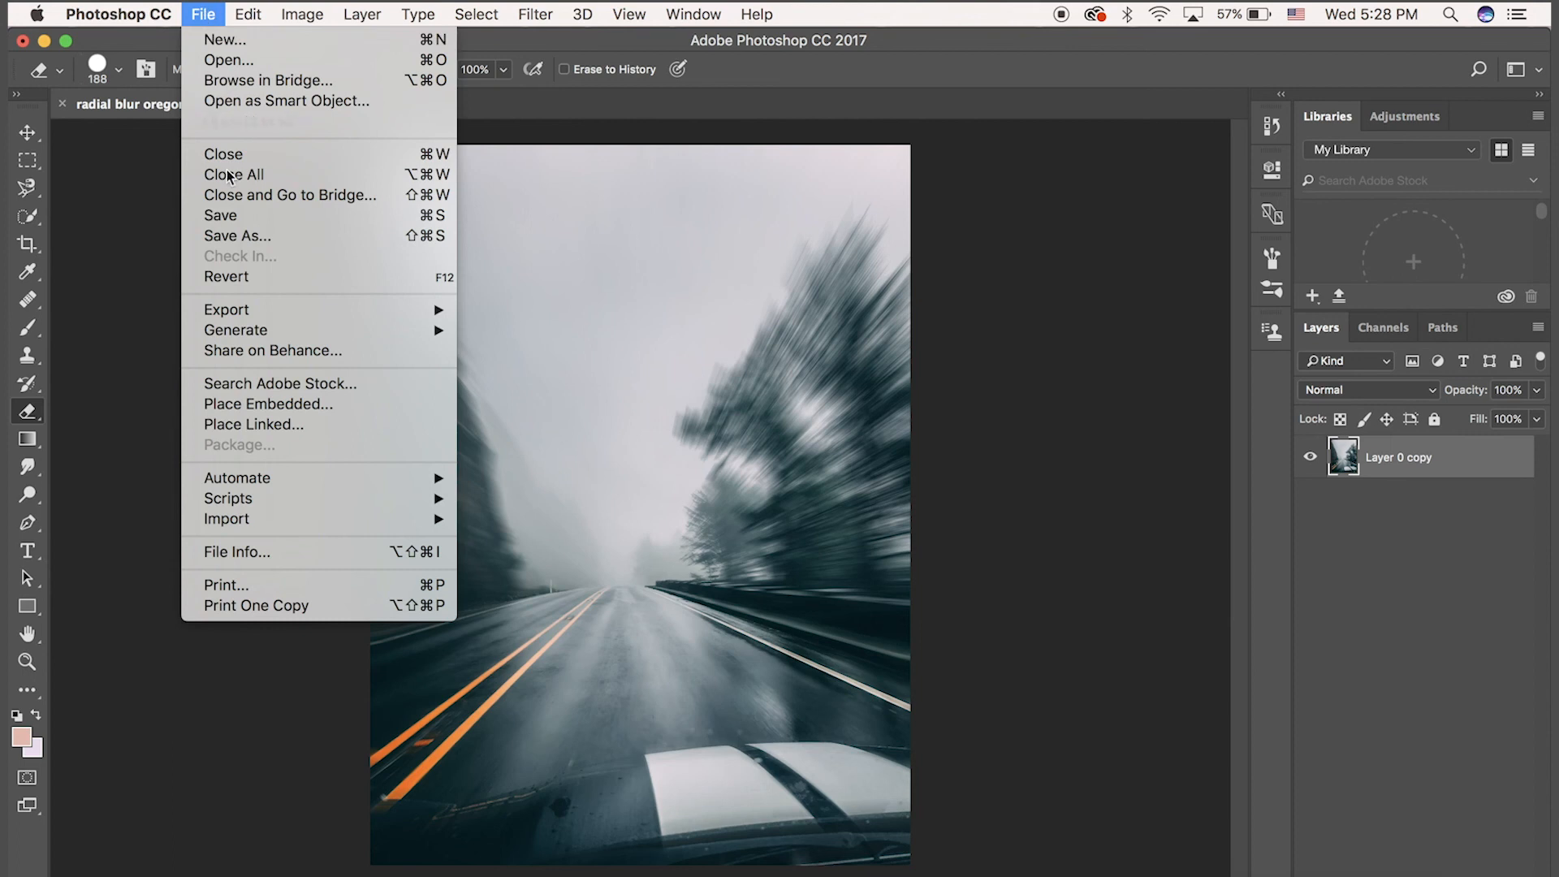
{"action": "mouse_move", "coordinate": [256, 312]}
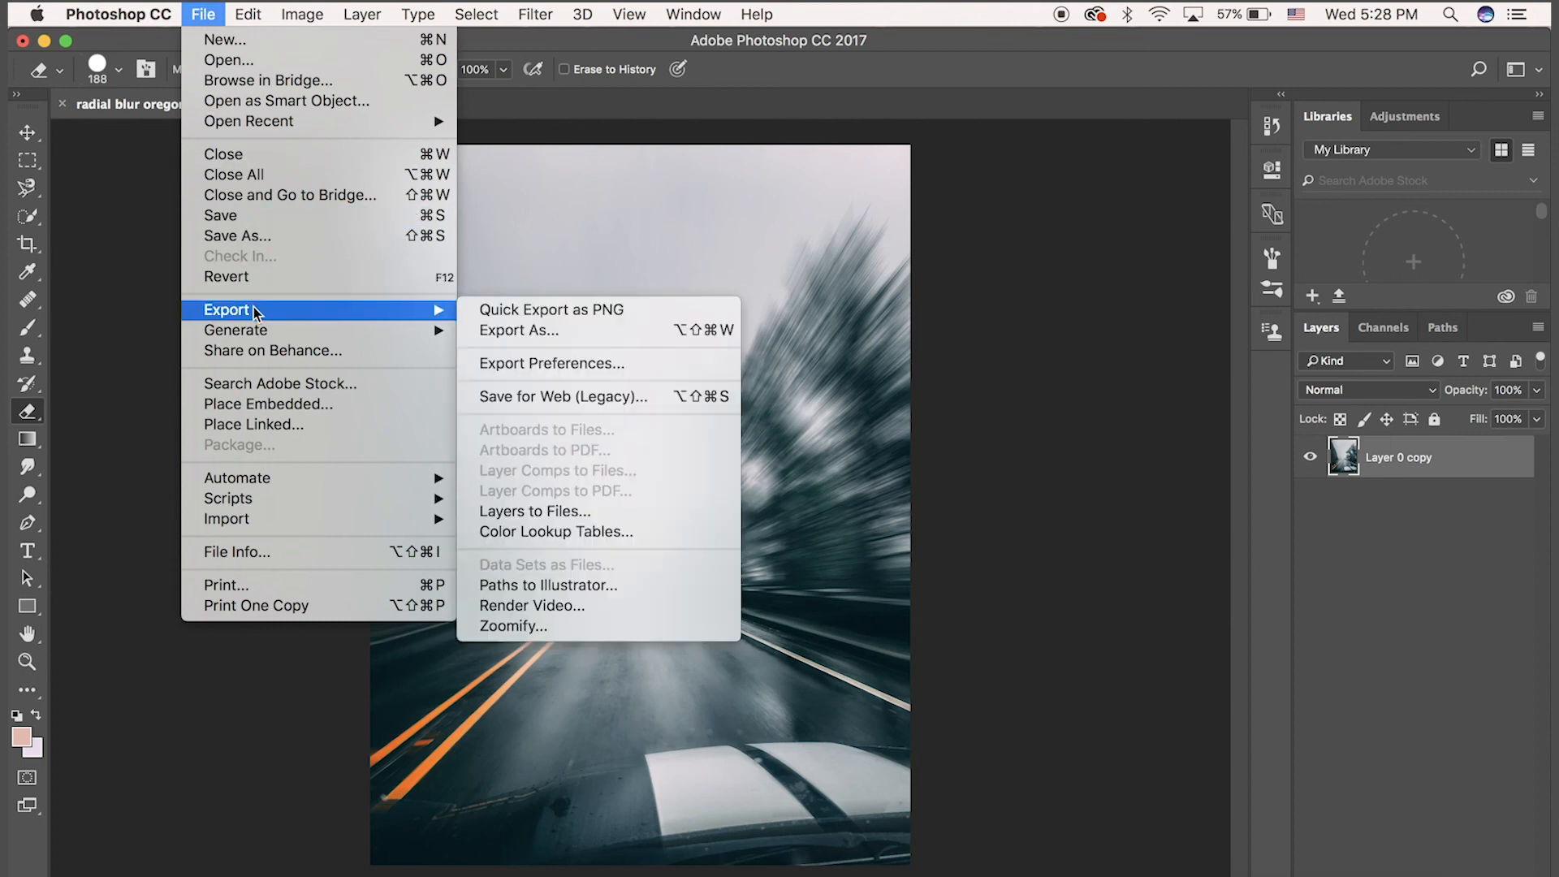
{"action": "left_click", "coordinate": [524, 330]}
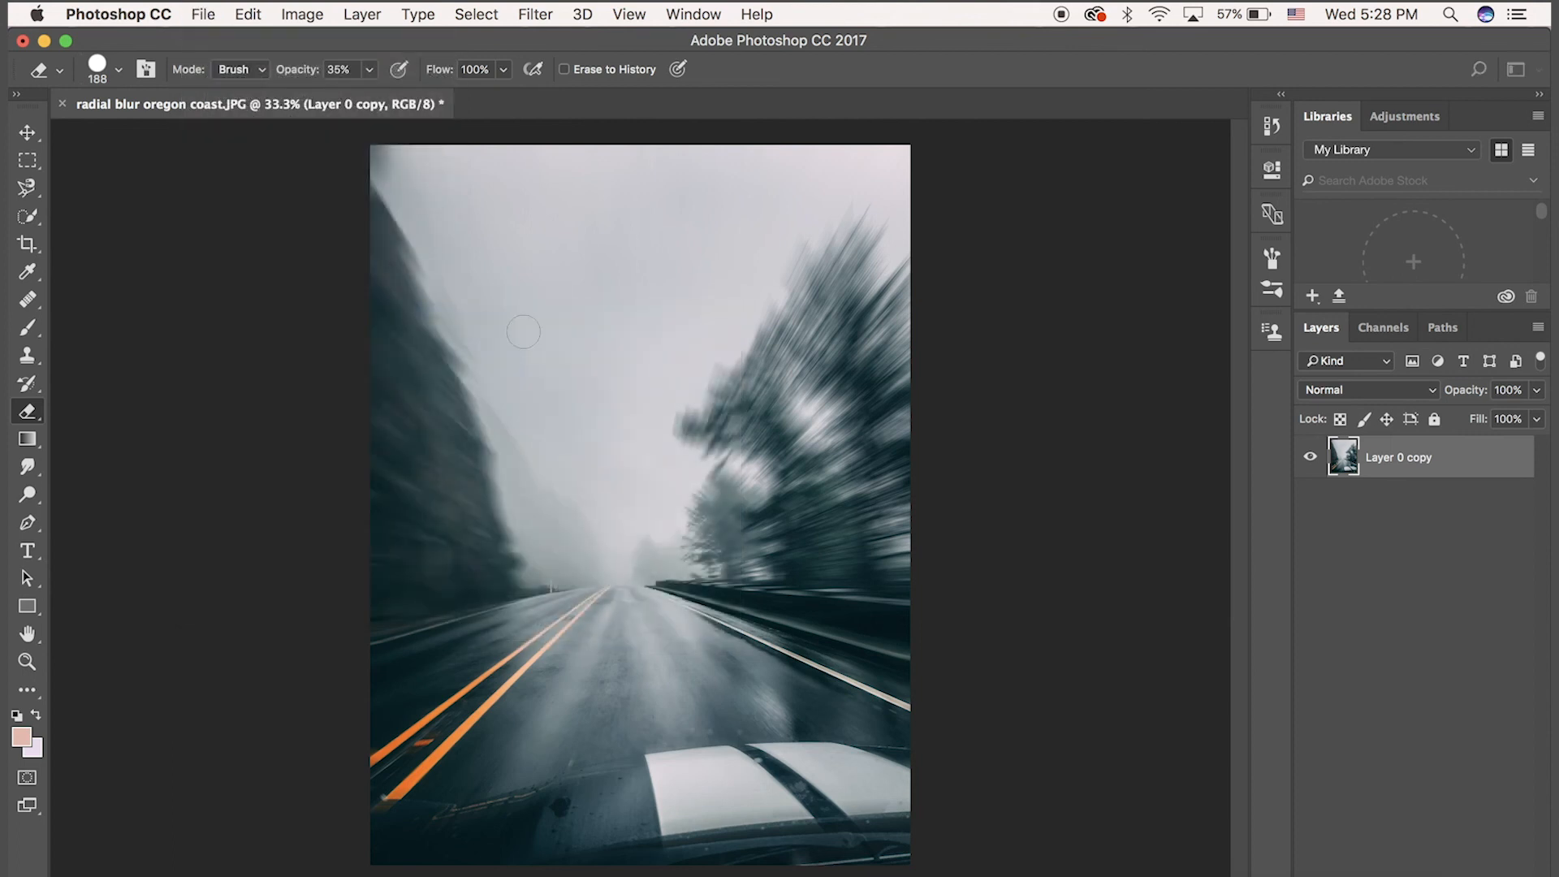